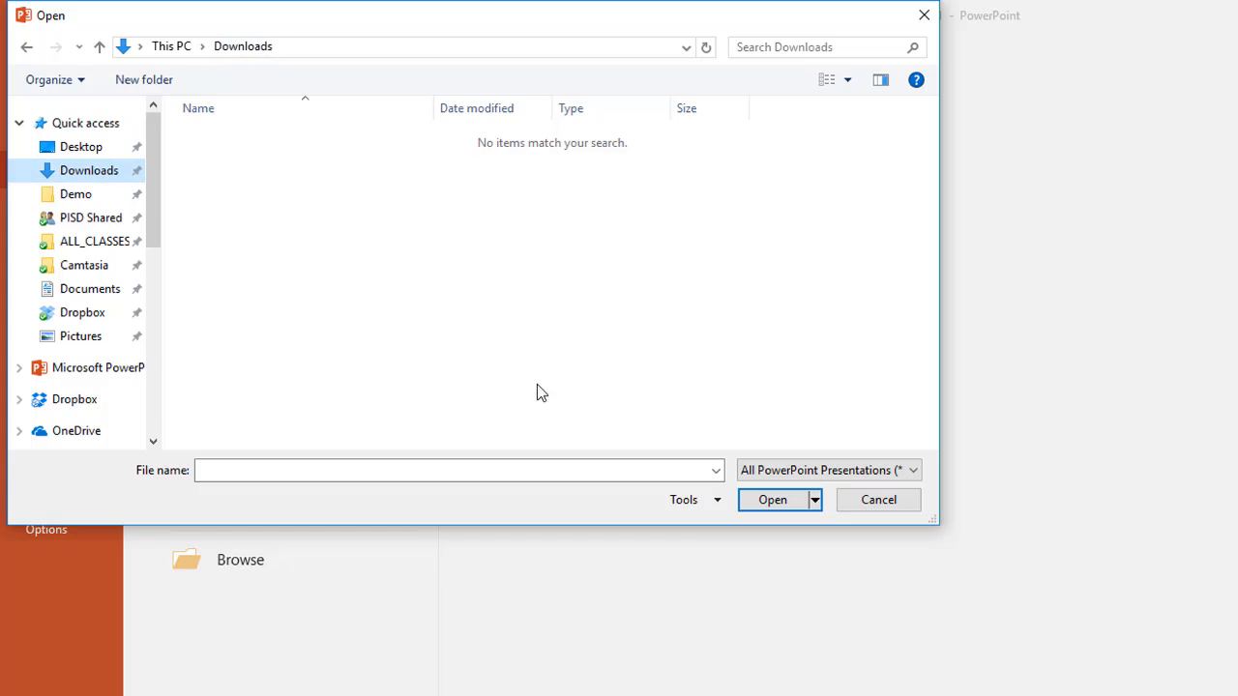
pyautogui.click(913, 474)
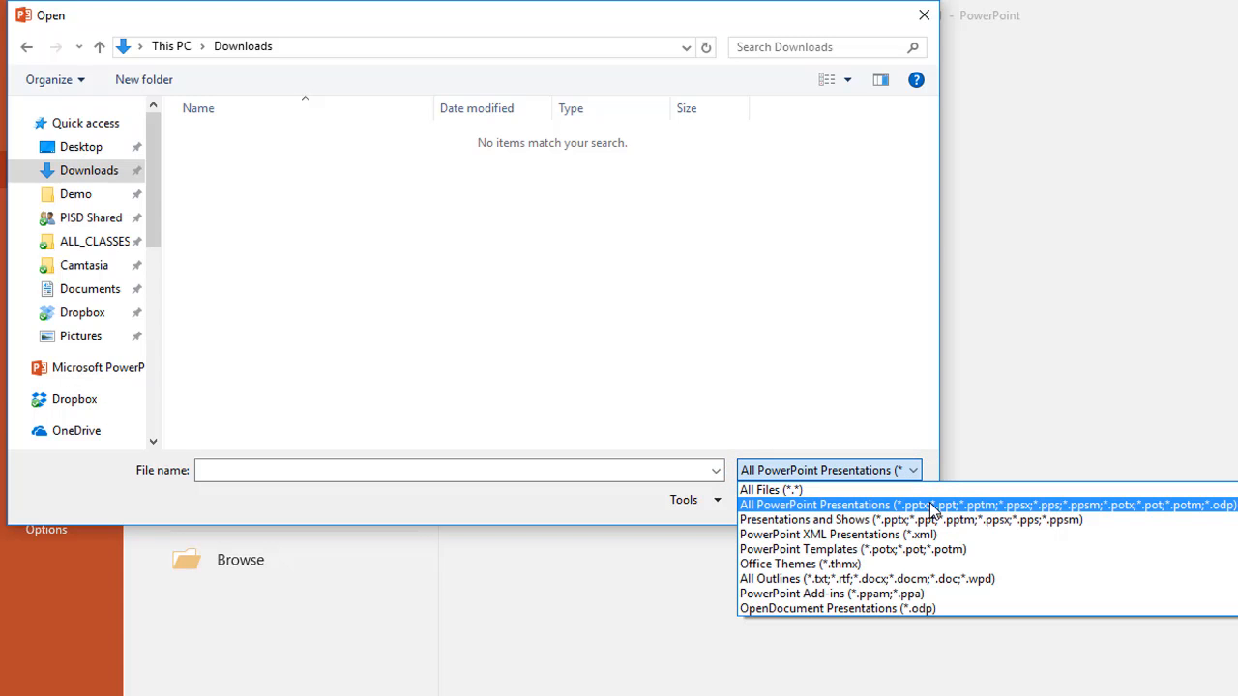
pyautogui.click(819, 491)
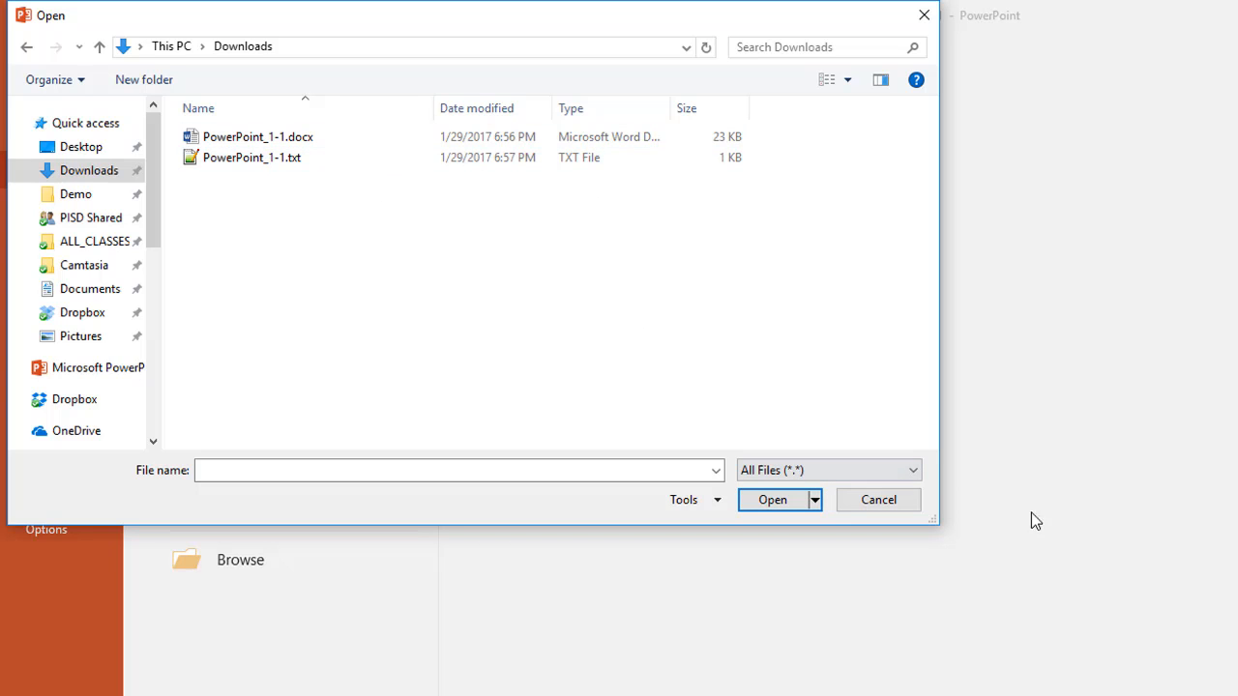
pyautogui.click(915, 478)
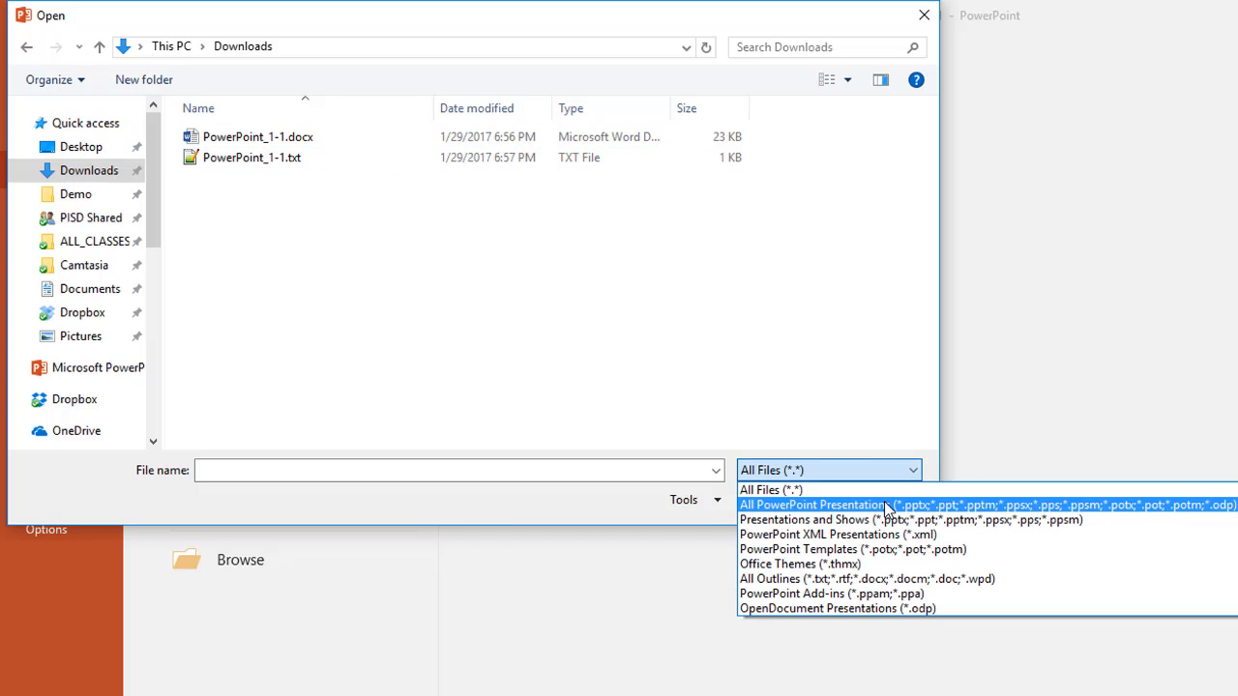
pyautogui.click(892, 501)
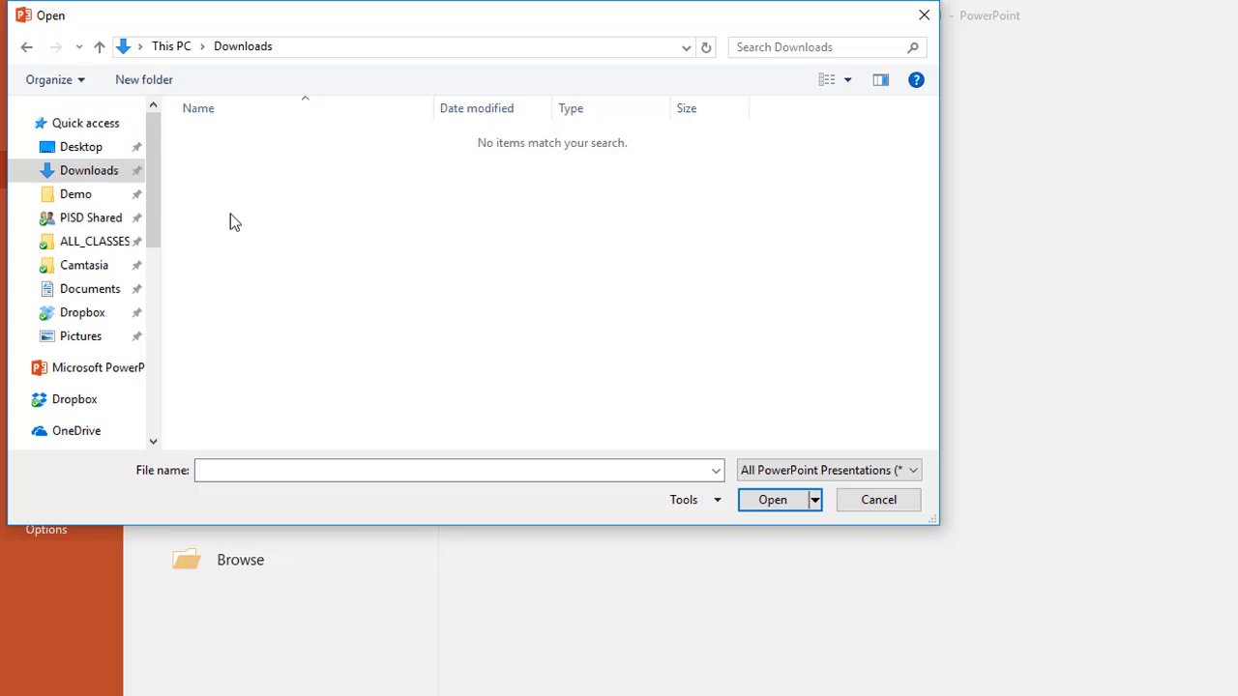
# Show All Outlines files in the Downloads folder and open PowerPoint_1-1.docx as a presentation
pyautogui.click(914, 476)
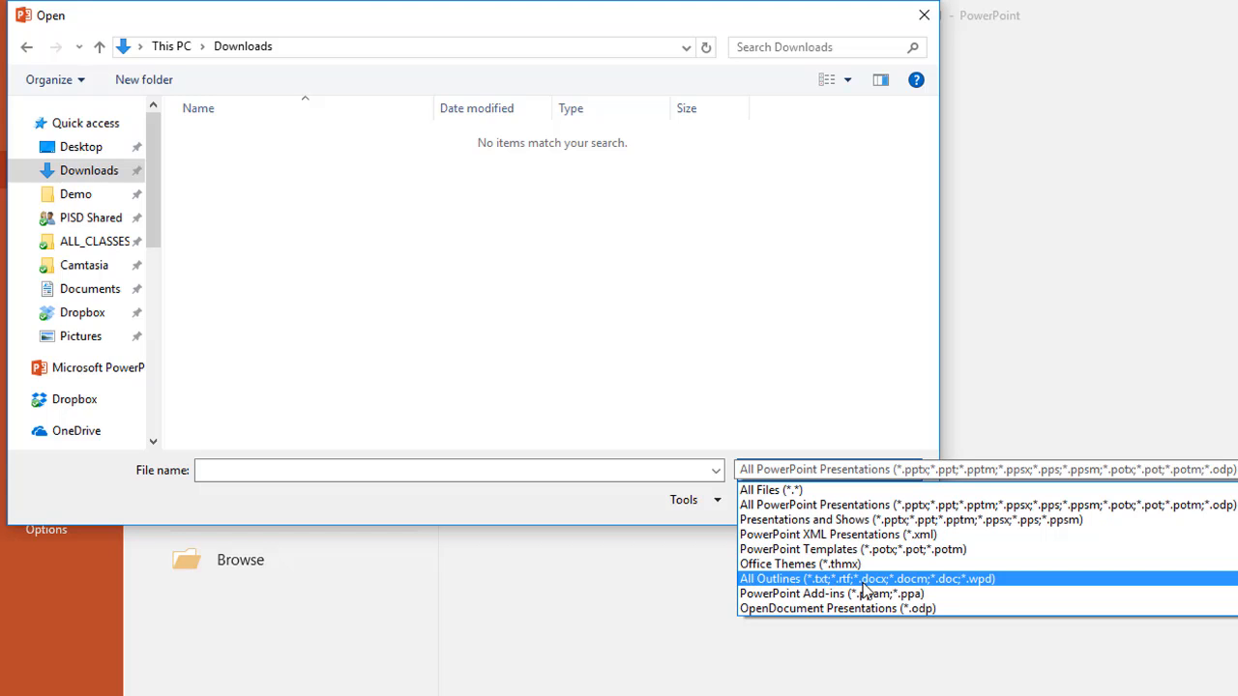
pyautogui.click(843, 580)
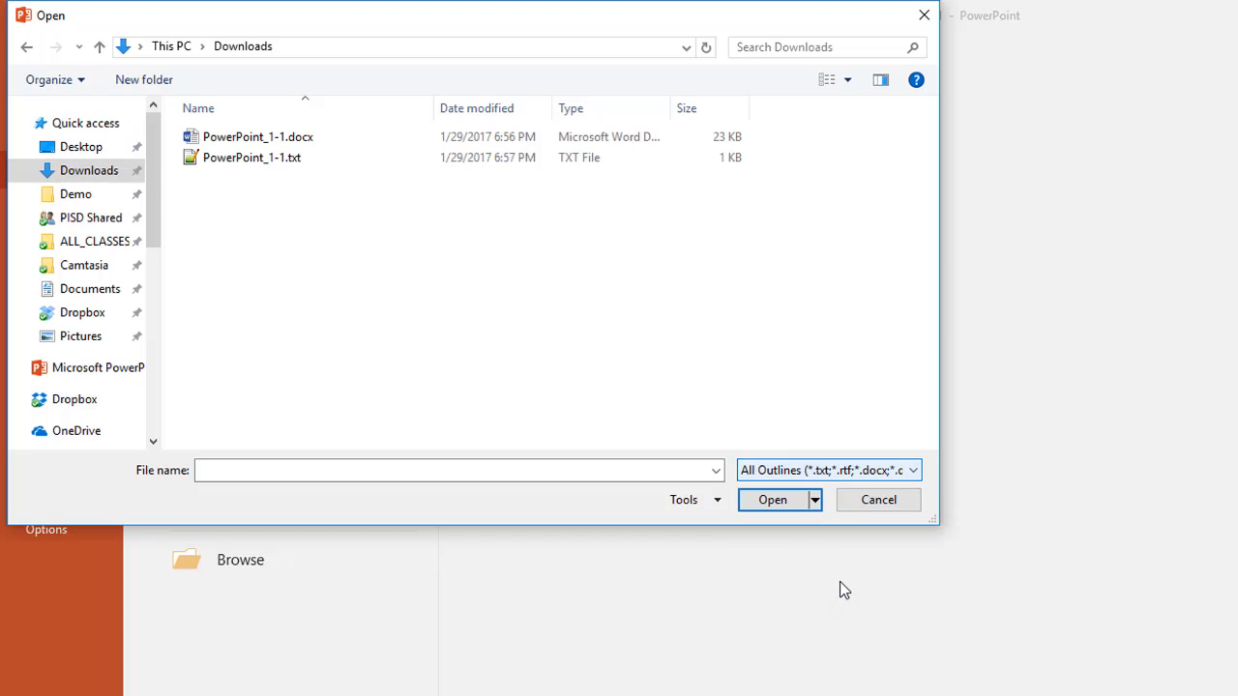
pyautogui.click(310, 141)
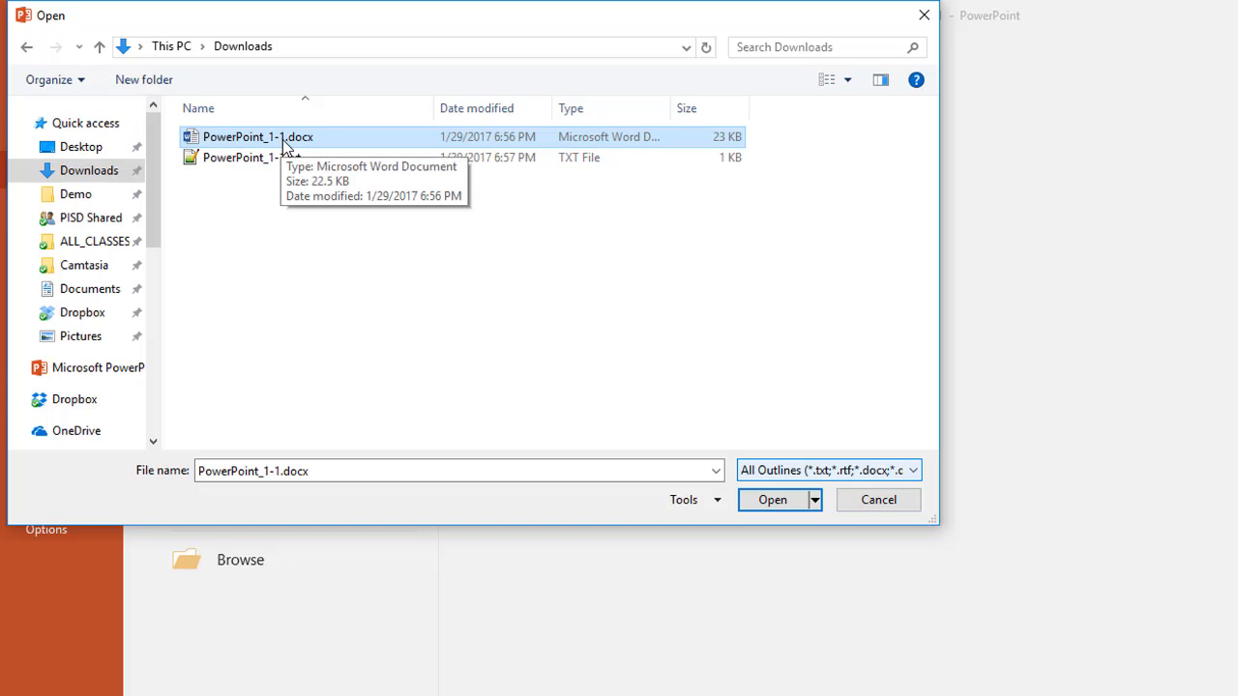
pyautogui.click(774, 502)
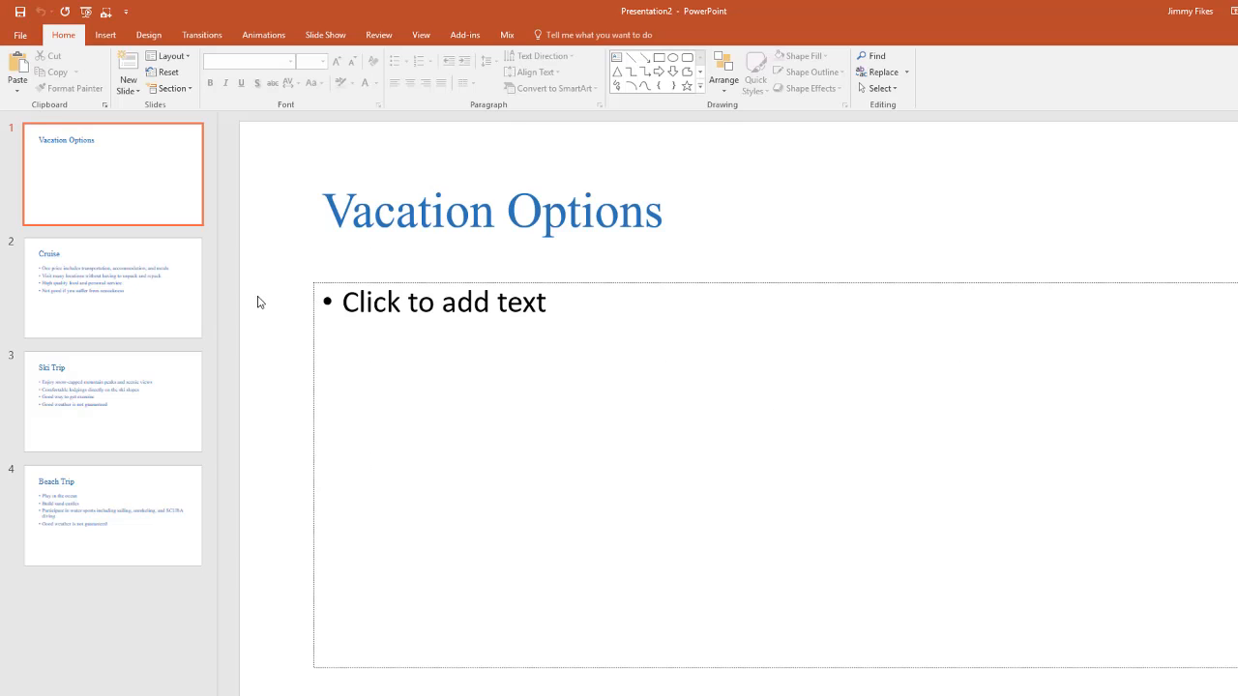
# Look through the imported Cruise, Ski Trip and Beach Trip slides
pyautogui.click(160, 284)
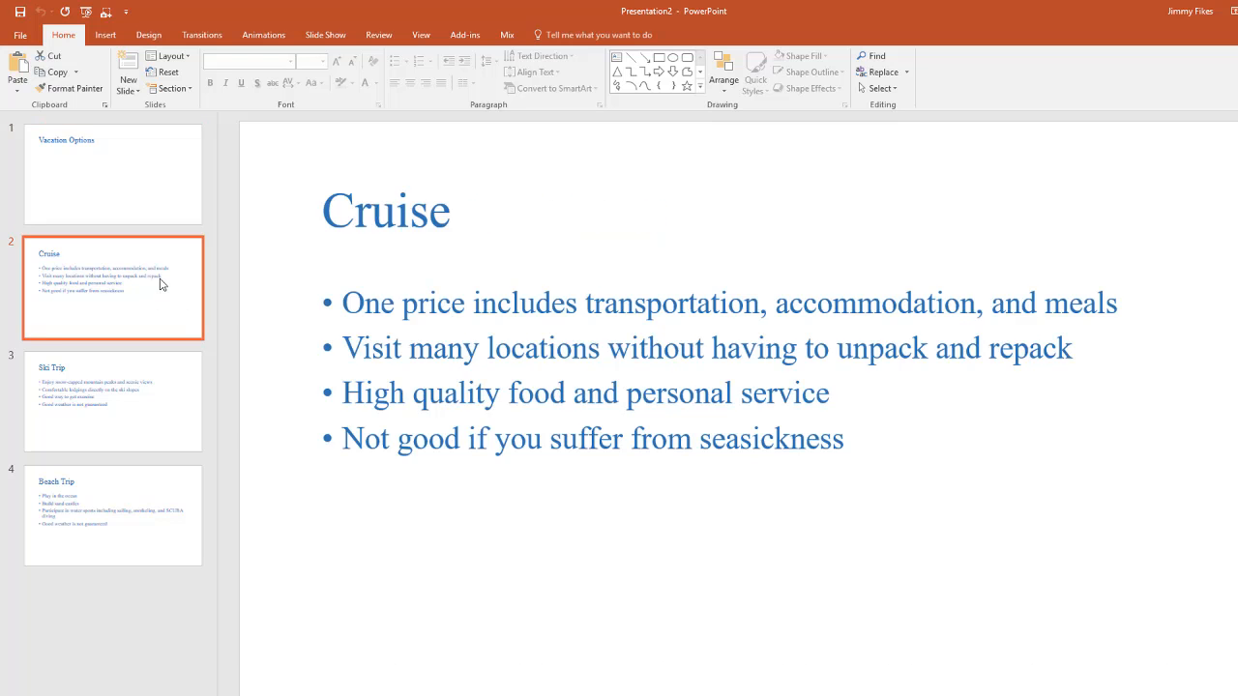
pyautogui.click(158, 390)
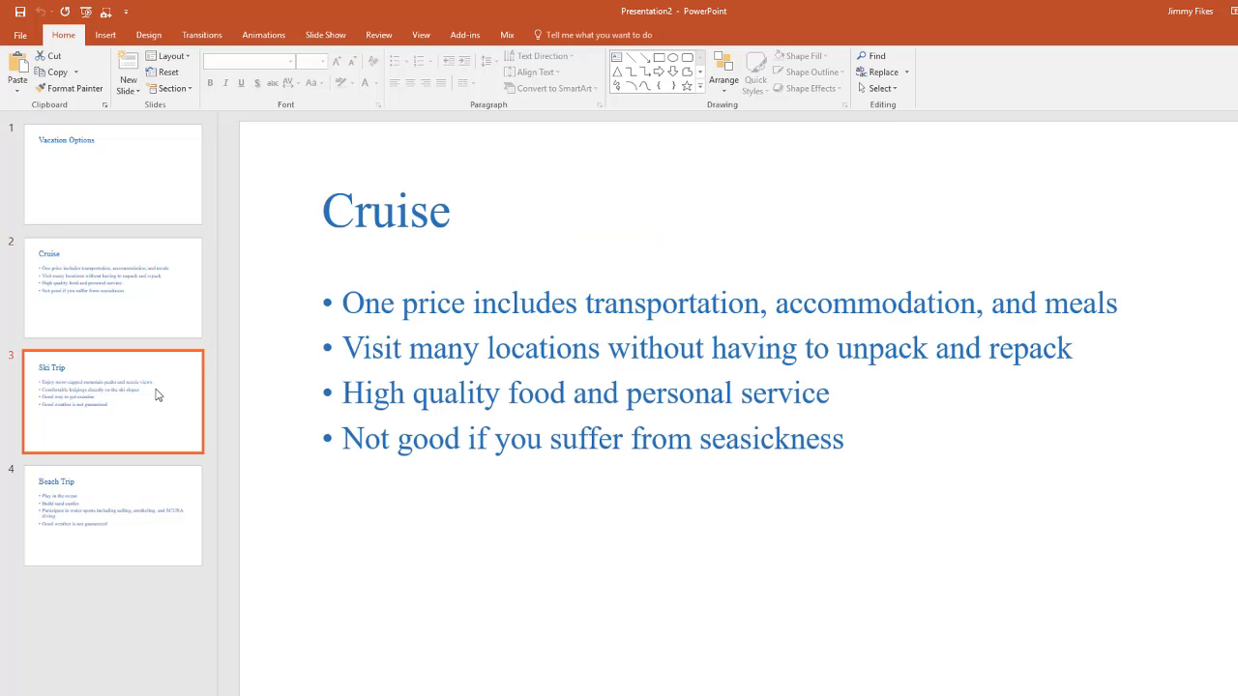
pyautogui.click(156, 486)
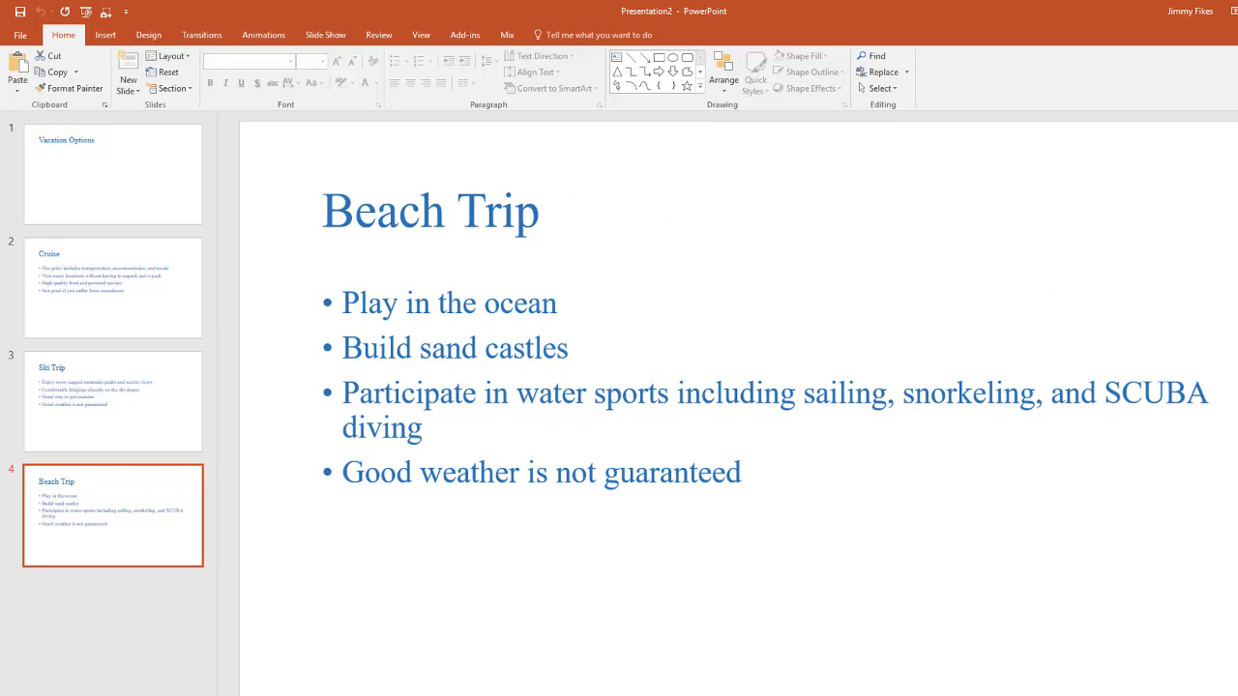
# Switch to Word, place PowerPoint_1-1.docx beside the slides, and compare its Beach Trip section with the matching slide
pyautogui.hotkey('alt', 'Tab')
pyautogui.moveTo(590, 12); pyautogui.dragTo(956, 56)
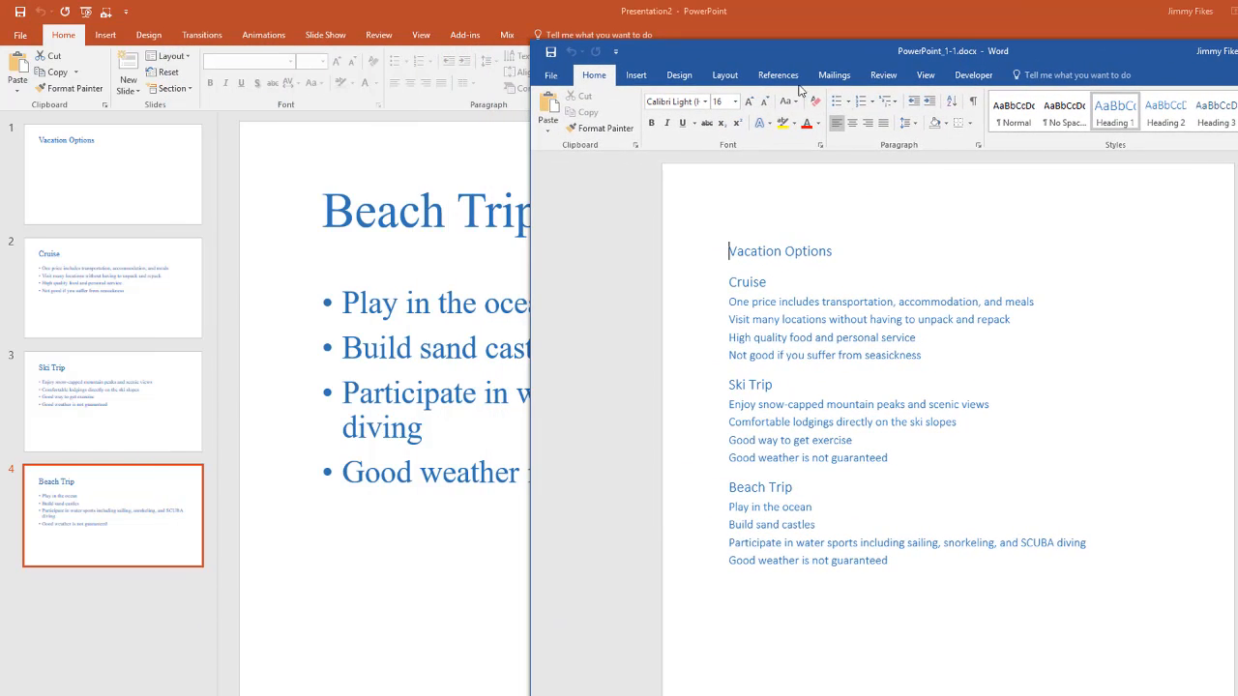
pyautogui.moveTo(810, 58); pyautogui.dragTo(836, 58)
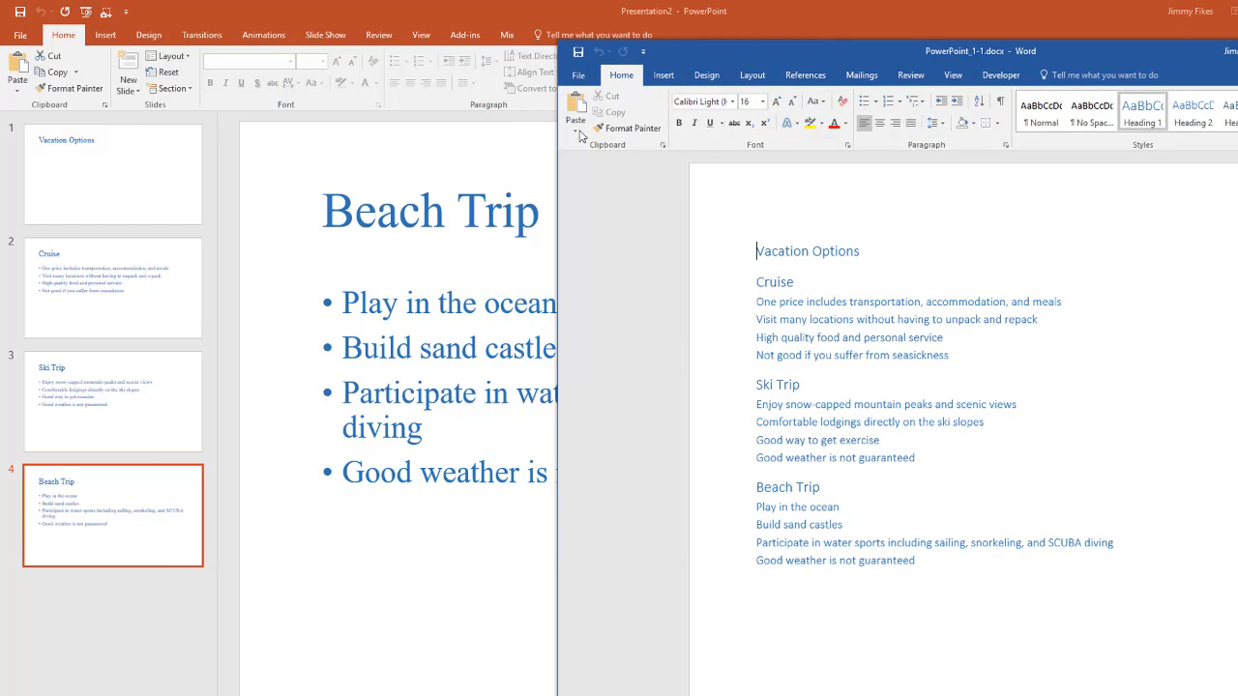
pyautogui.hotkey('alt', 'Tab')
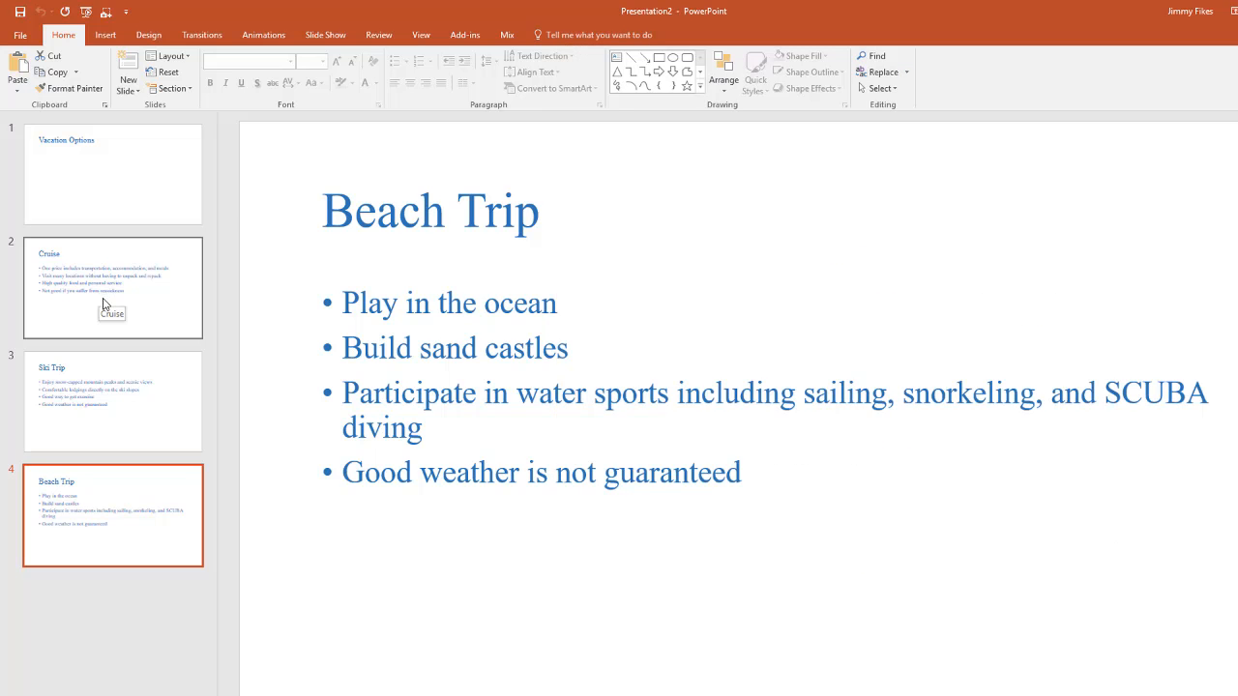
pyautogui.hotkey('alt', 'Tab')
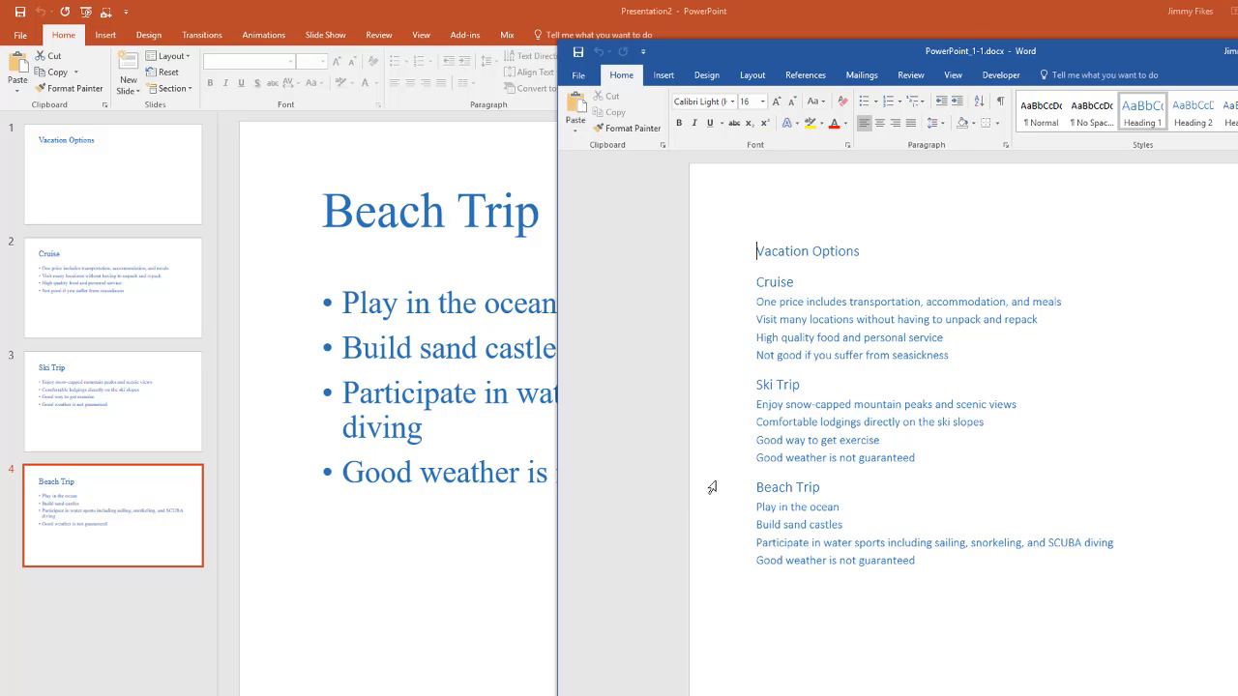
pyautogui.moveTo(714, 487); pyautogui.dragTo(715, 574)
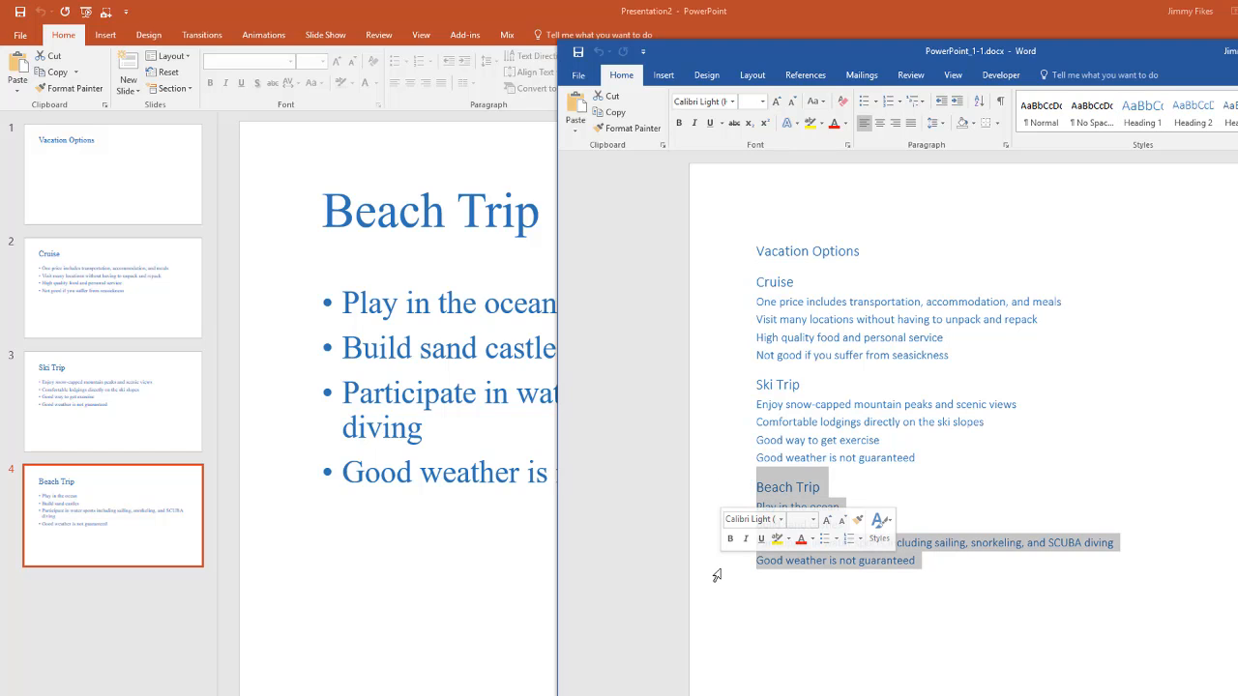
pyautogui.click(818, 488)
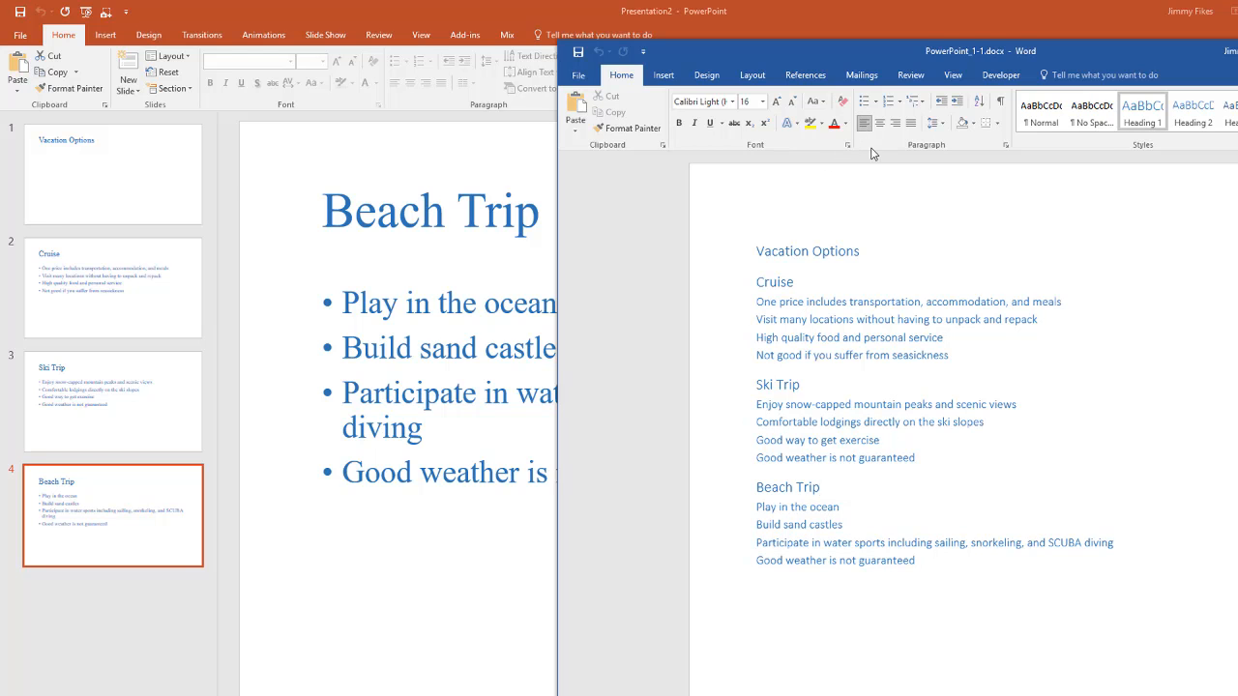
# Examine which heading styles are applied to the title, the trip names and the detail lines of the Word outline
pyautogui.moveTo(905, 53); pyautogui.dragTo(582, 33)
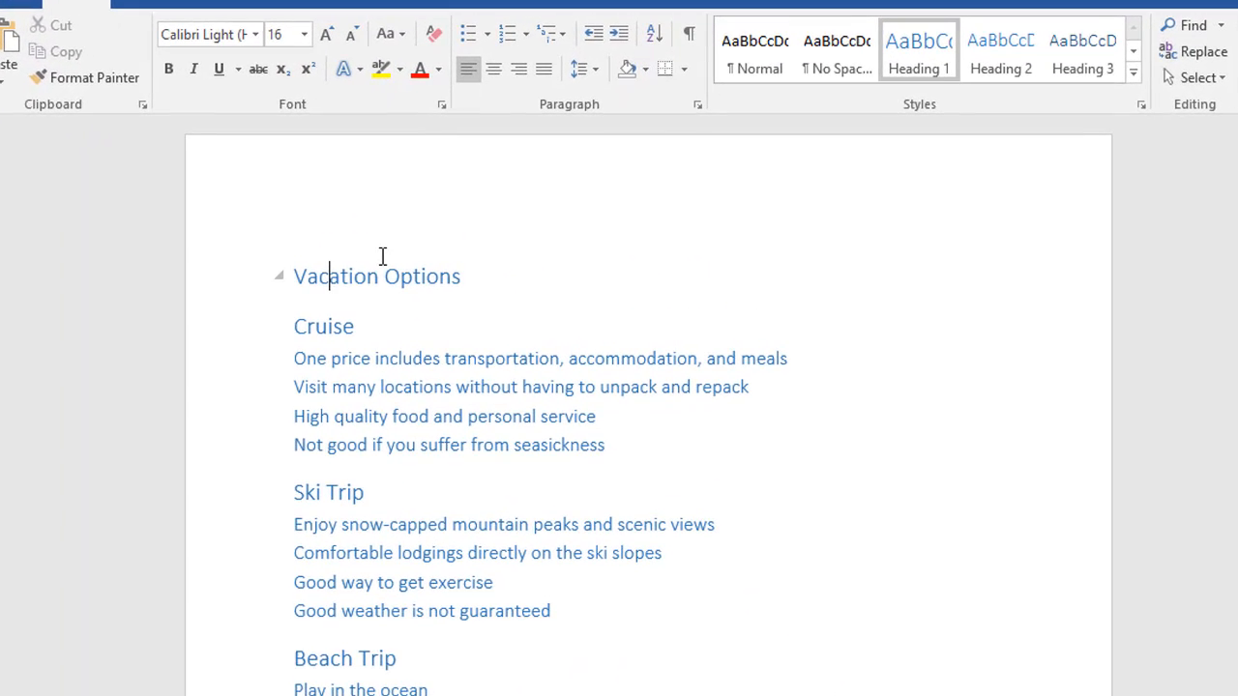
pyautogui.click(237, 279)
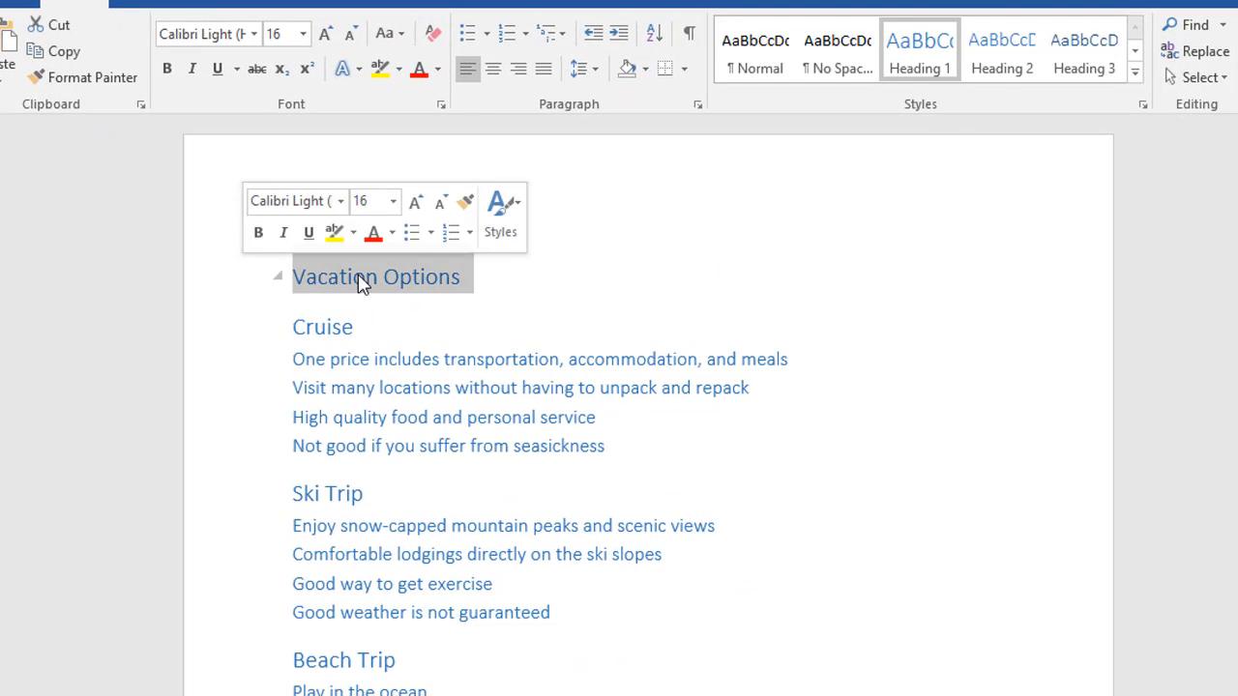
pyautogui.click(203, 342)
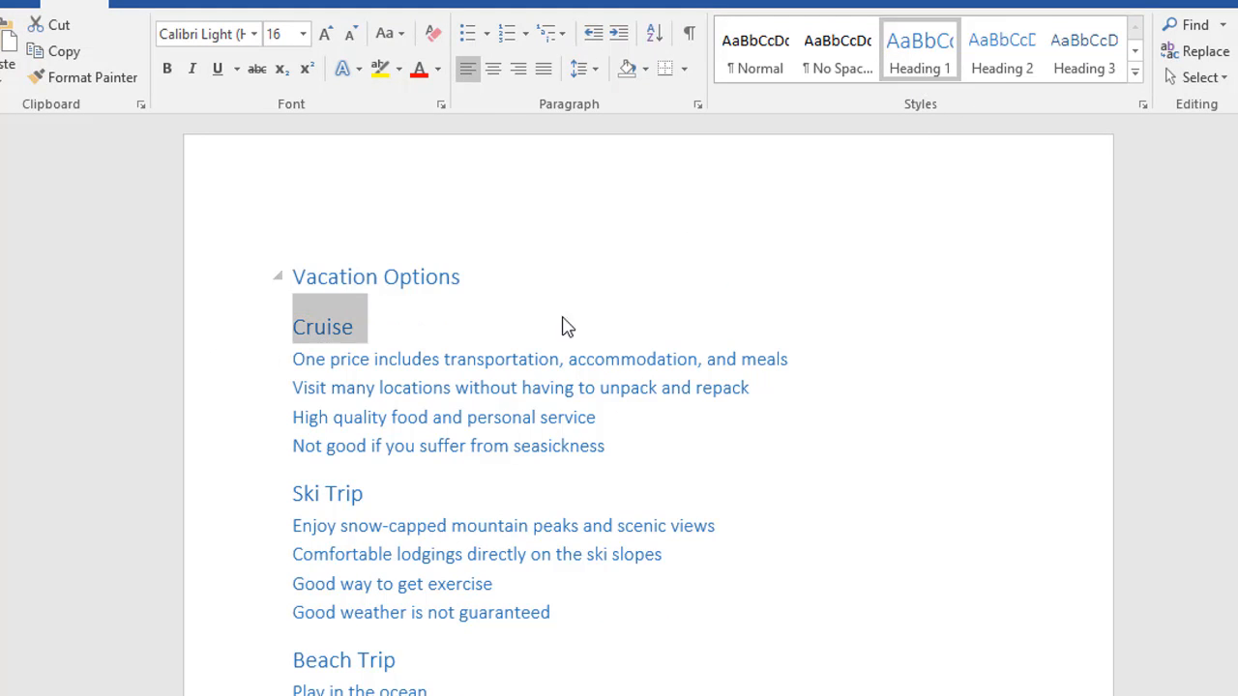
pyautogui.moveTo(250, 369); pyautogui.dragTo(255, 462)
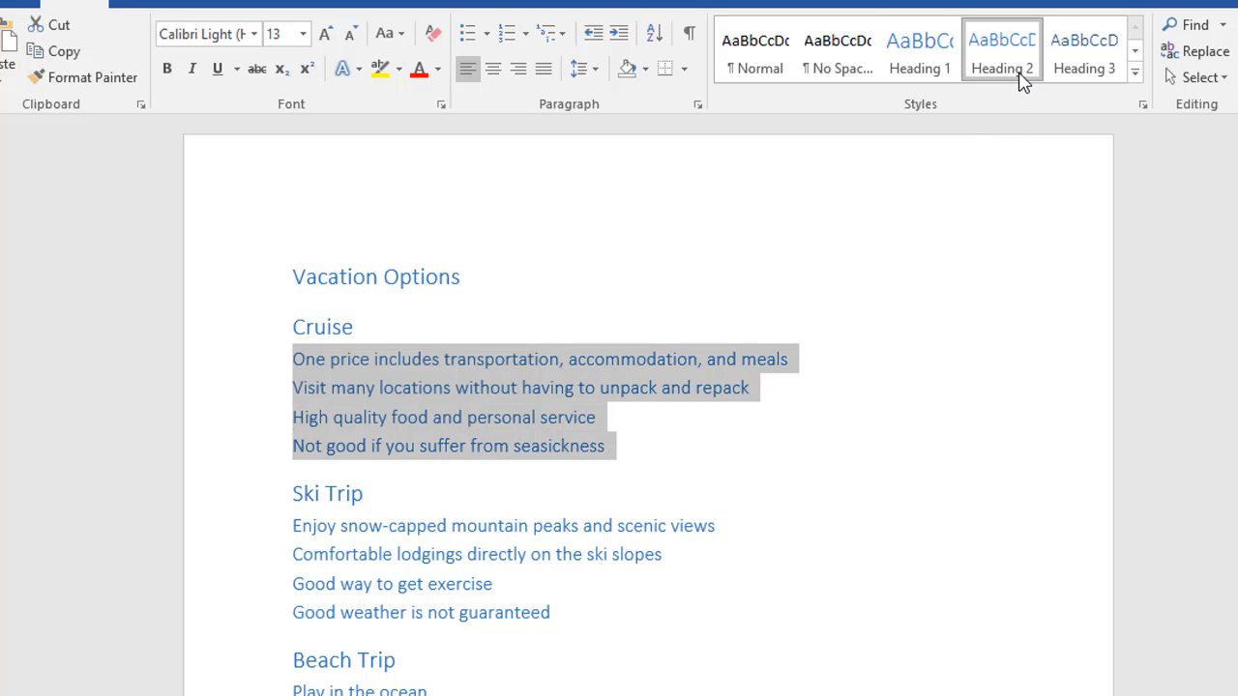
pyautogui.click(196, 498)
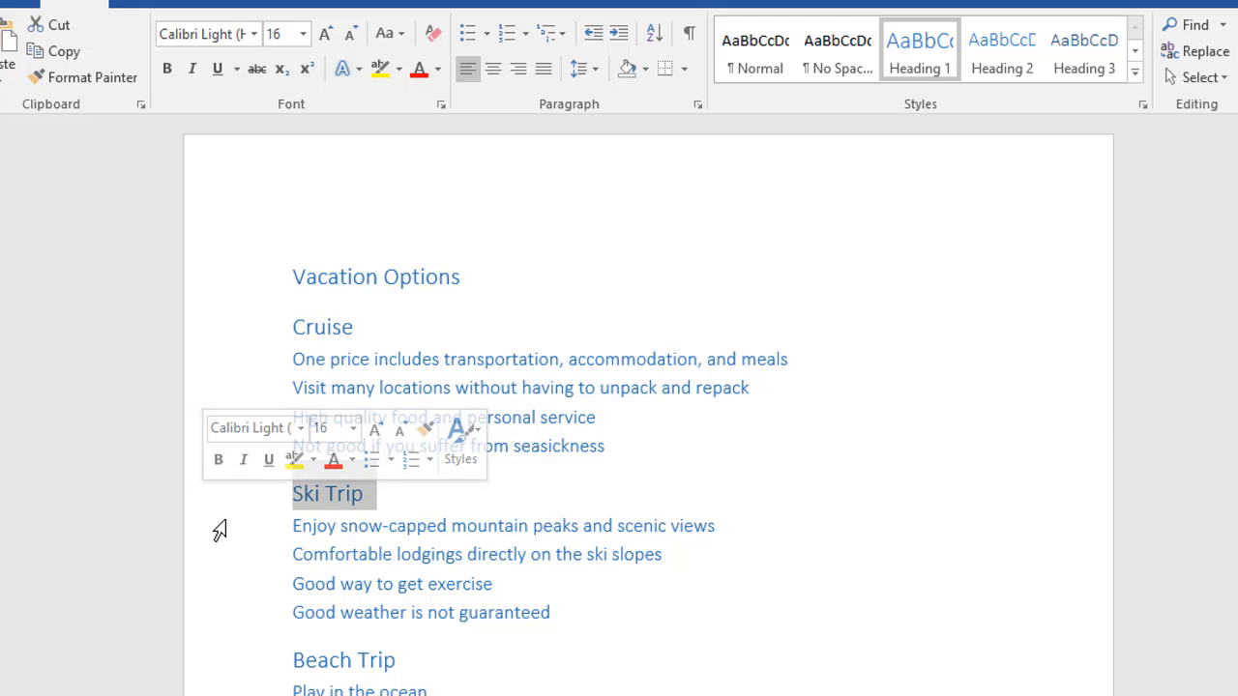
pyautogui.moveTo(221, 531); pyautogui.dragTo(219, 615)
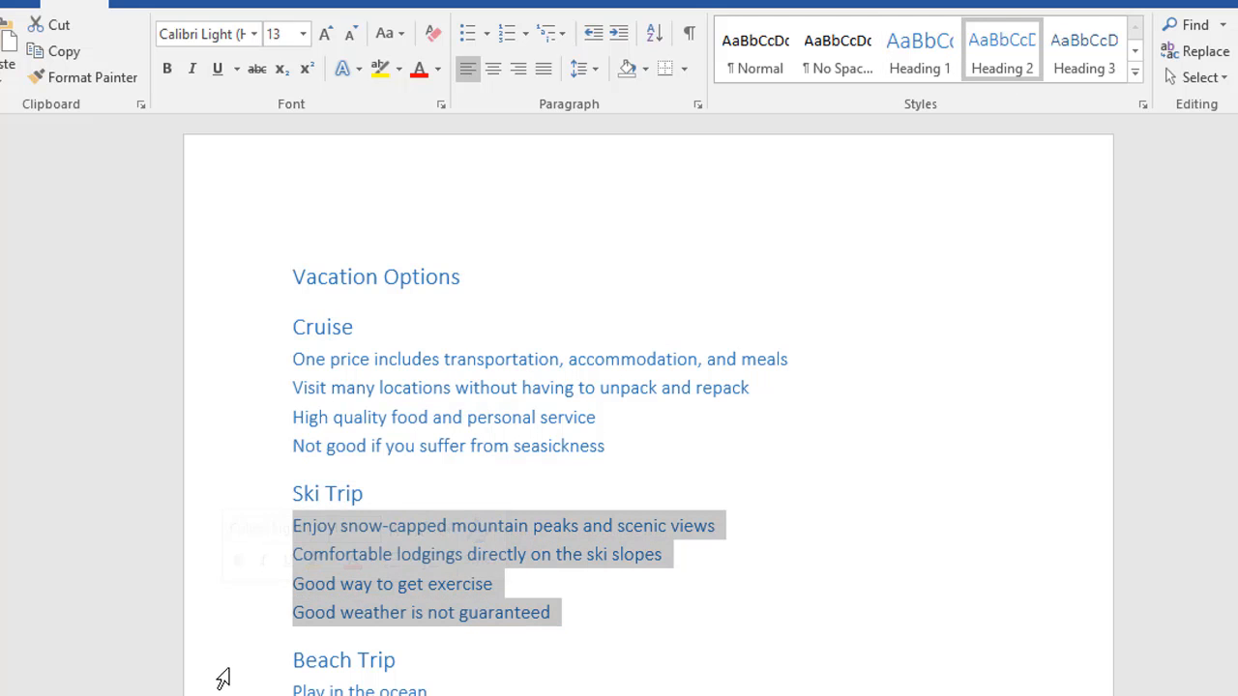
pyautogui.click(218, 661)
pyautogui.click(217, 691)
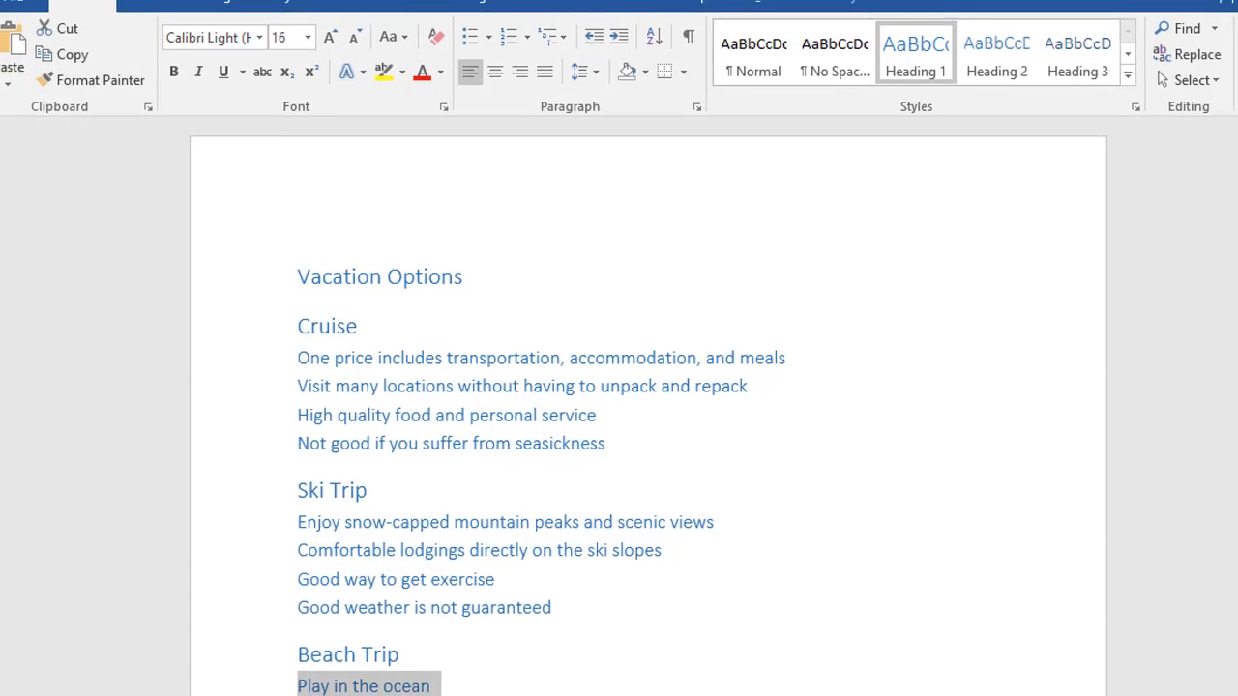
pyautogui.moveTo(218, 691); pyautogui.dragTo(301, 677)
pyautogui.click(457, 607)
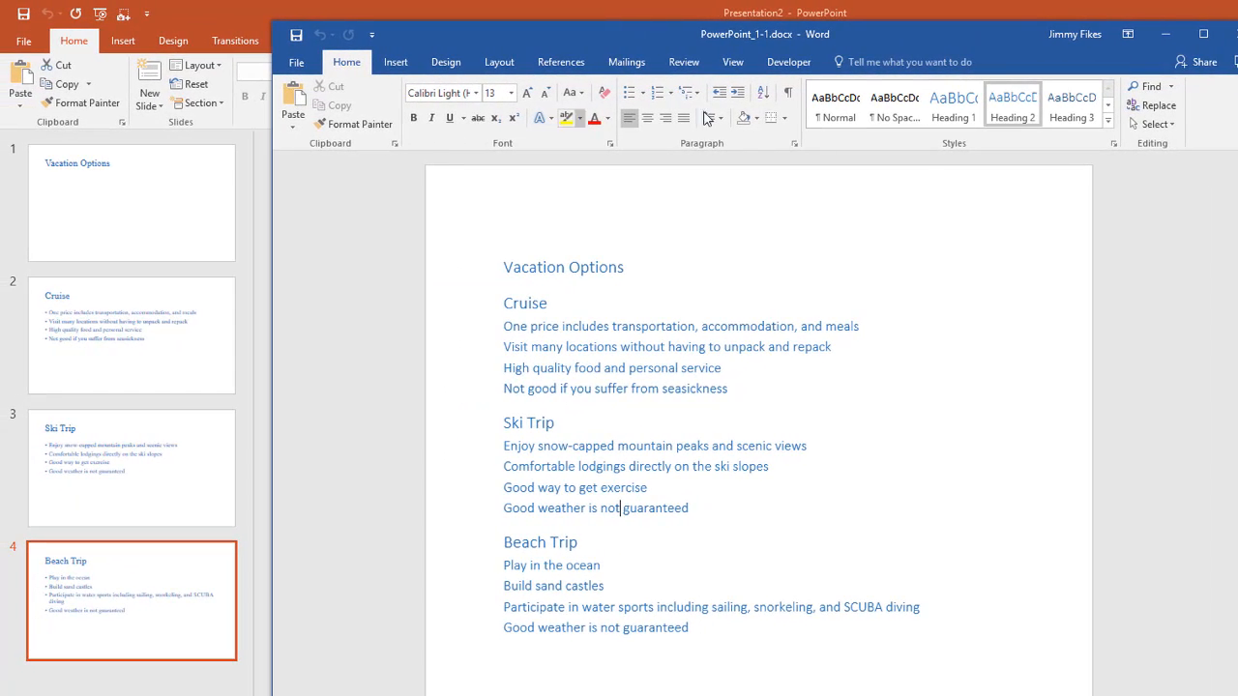
# Close the Word document and, back in PowerPoint, inspect the title and bulleted text on the Beach Trip slide
pyautogui.click(1233, 37)
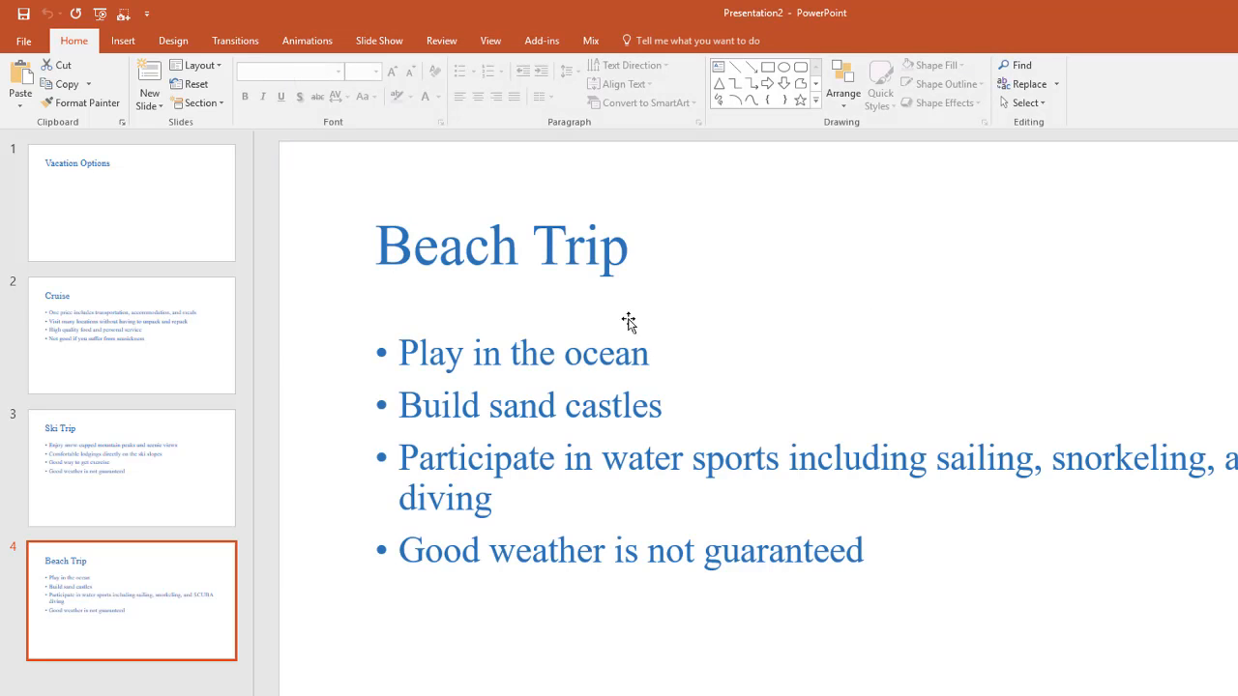
pyautogui.click(755, 316)
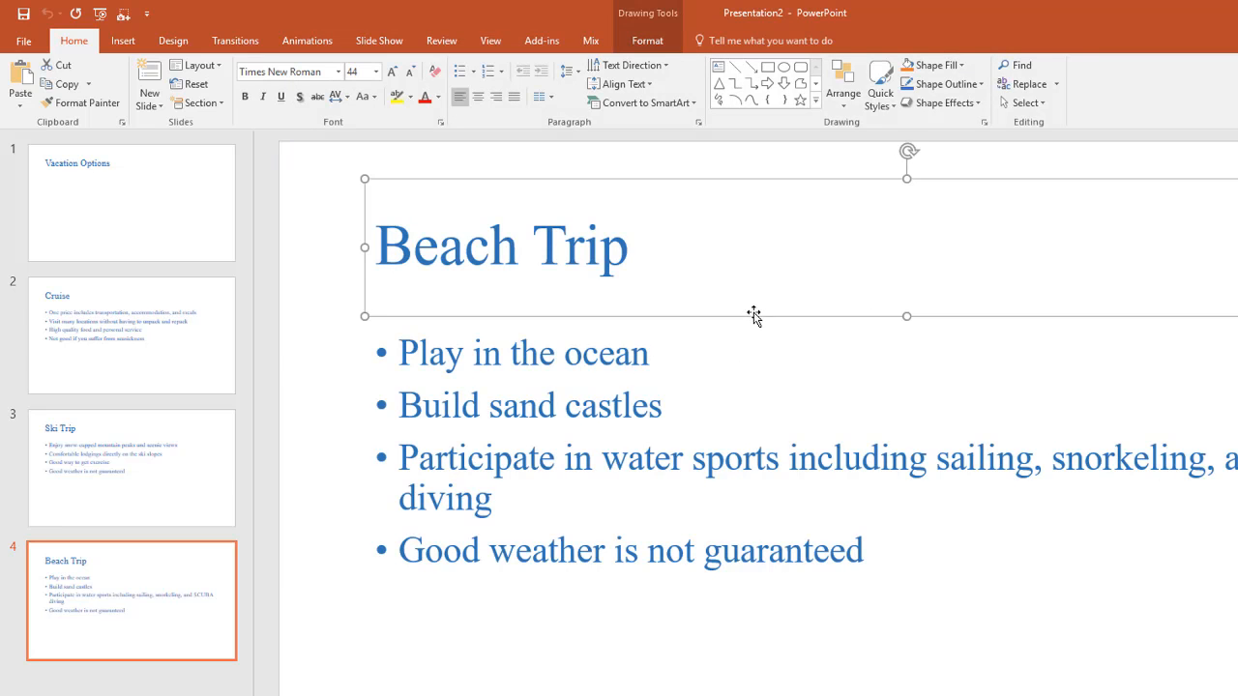
pyautogui.click(739, 391)
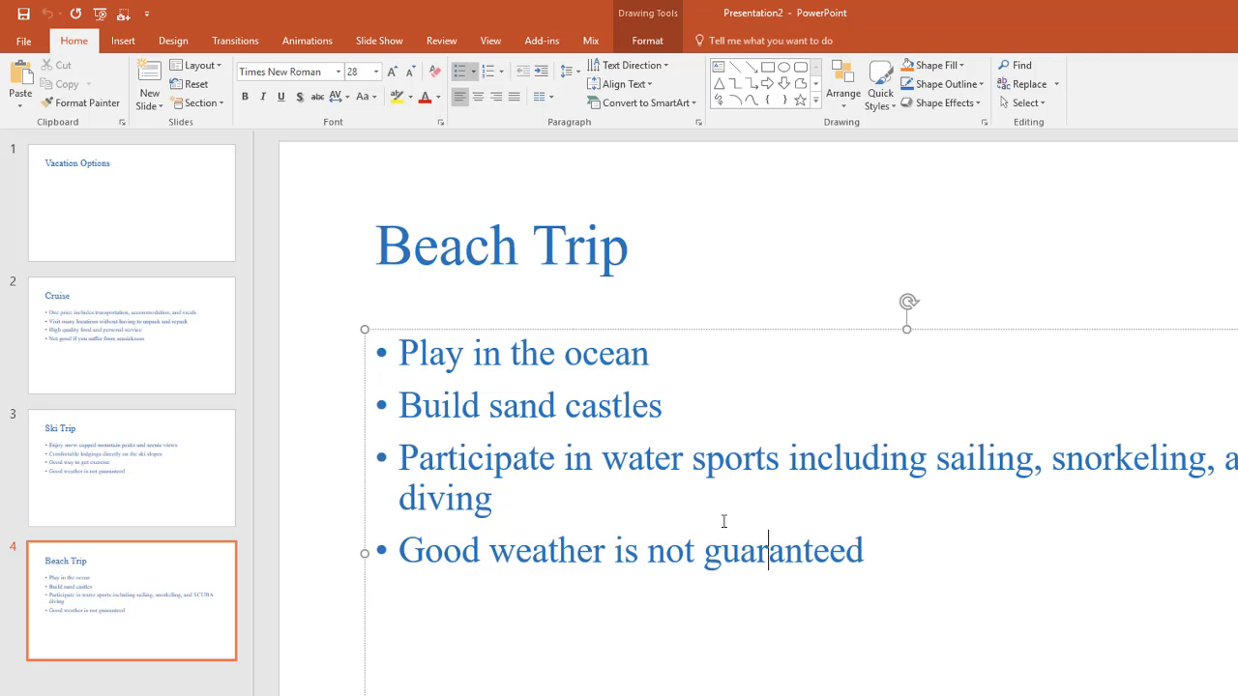
# Create a new blank presentation, then open the text outline PowerPoint_1-1.txt from the Downloads folder
pyautogui.hotkey('ctrl', 'n')
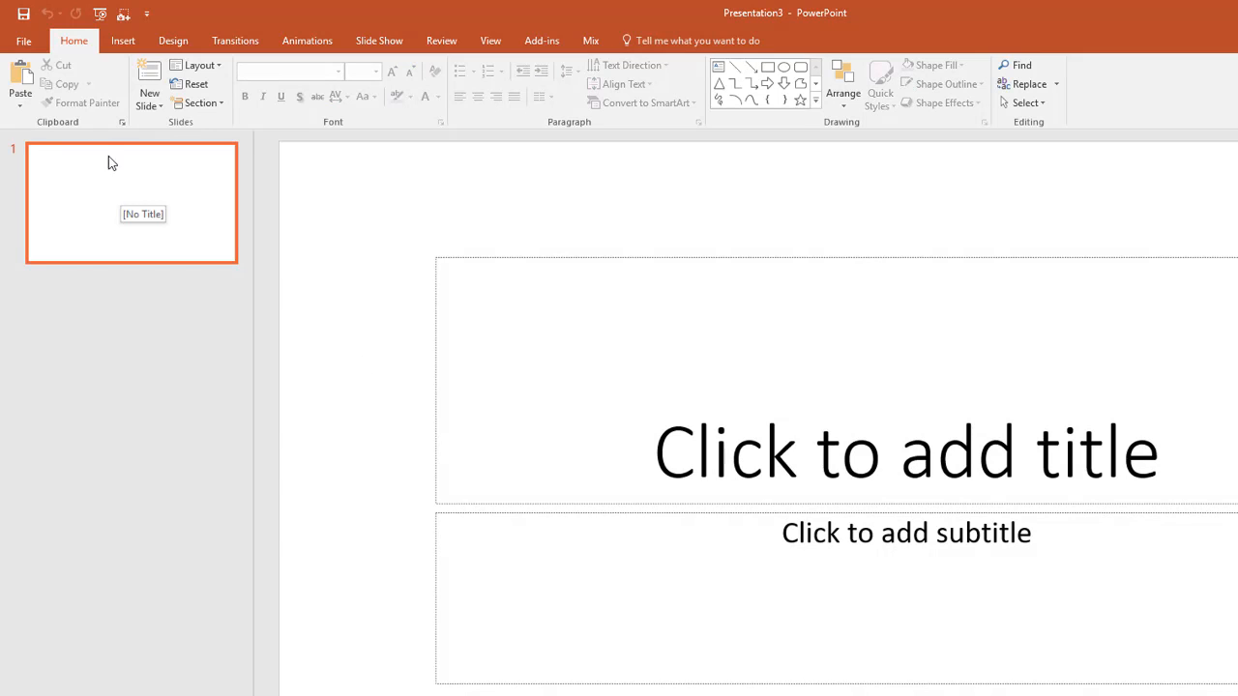
pyautogui.click(23, 41)
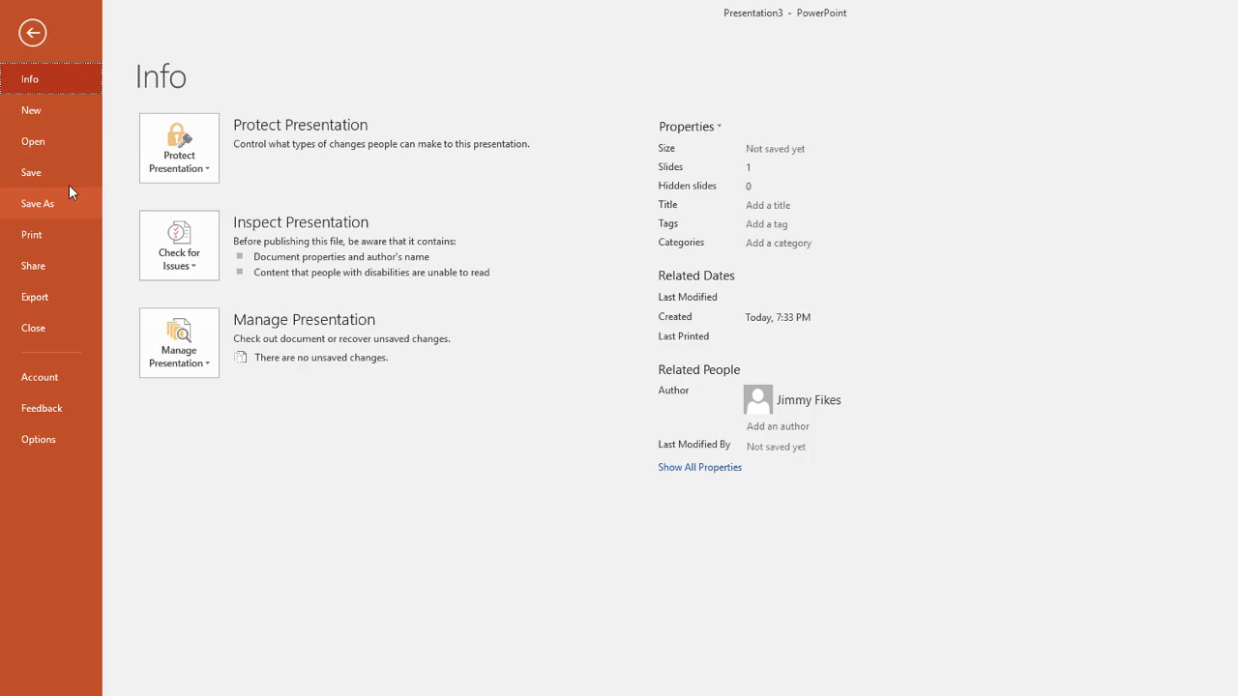
pyautogui.click(46, 145)
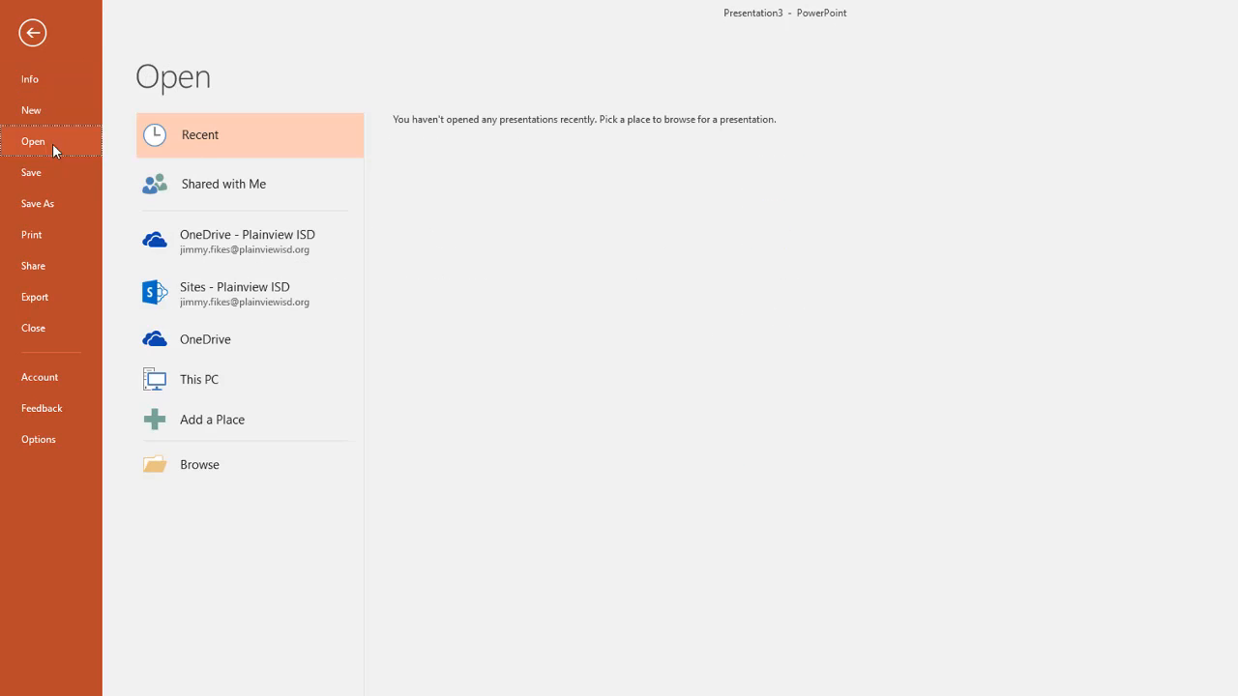
pyautogui.click(208, 480)
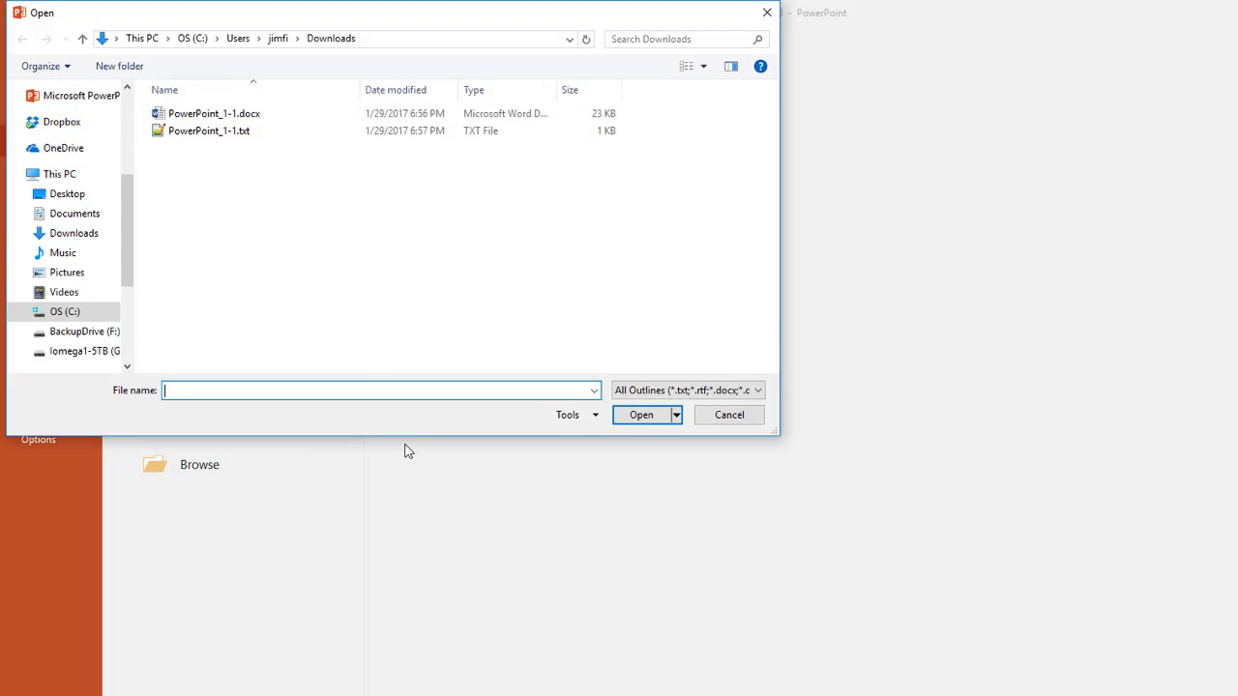
pyautogui.click(222, 136)
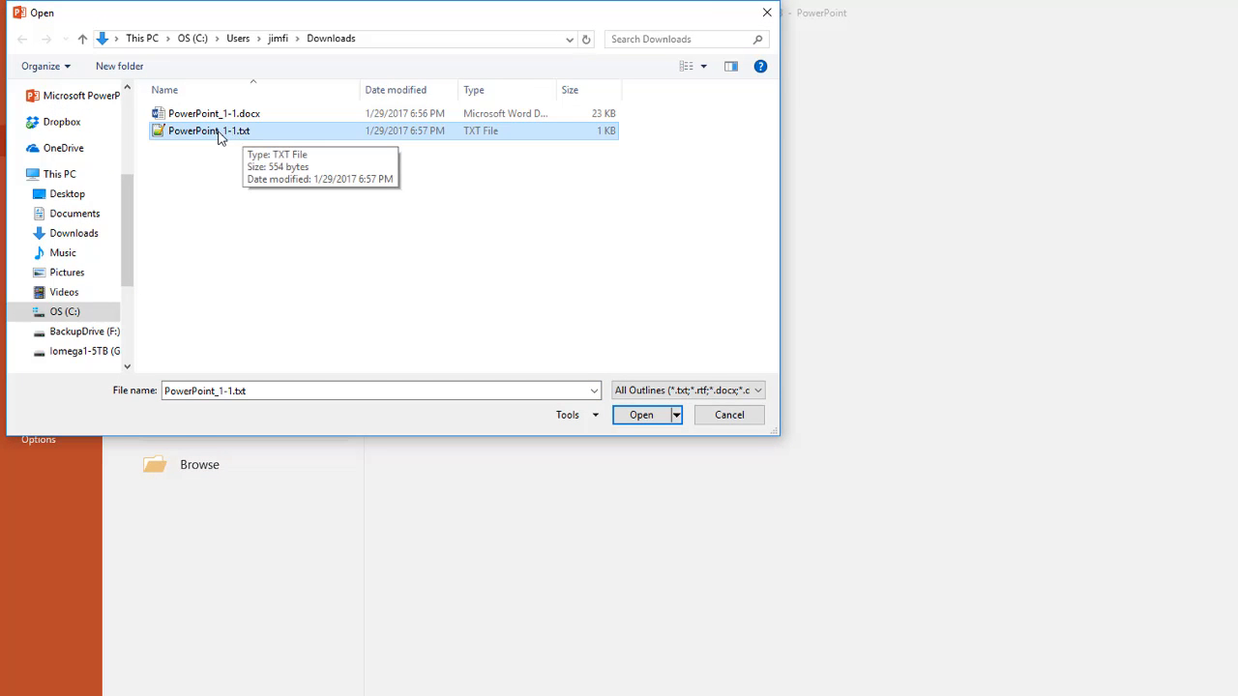
pyautogui.click(641, 415)
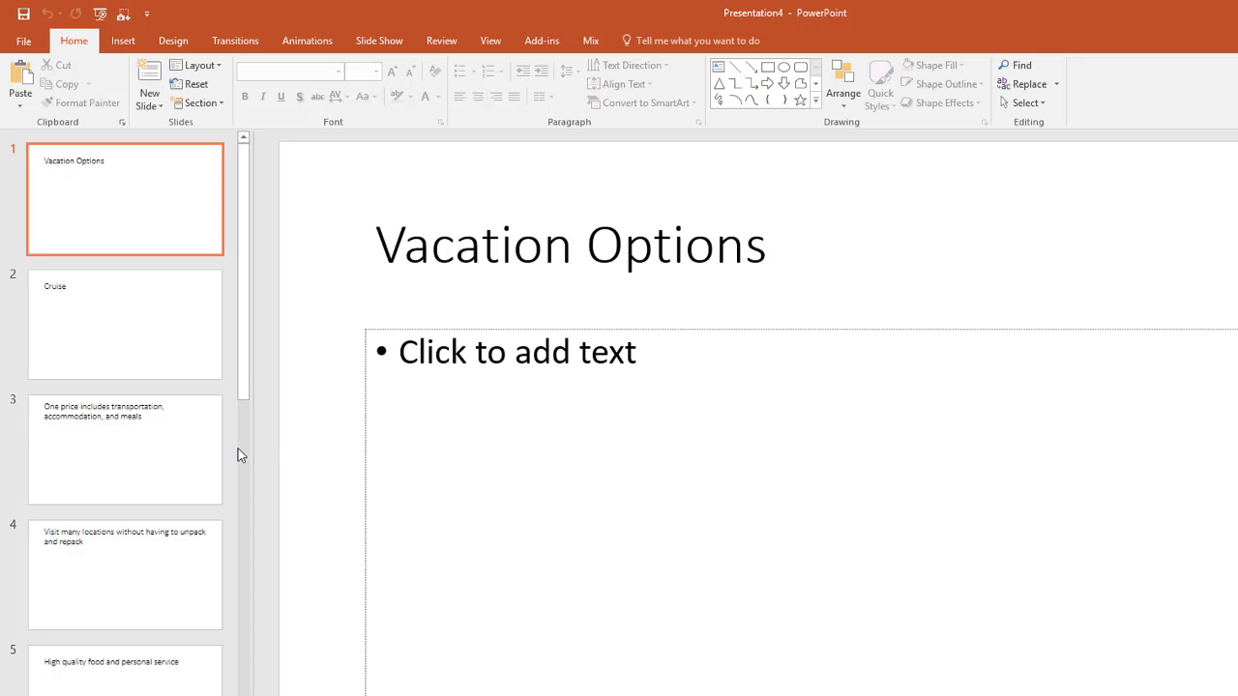
# Examine the slides made from the text outline one after another, from Cruise through the detail-line slides
pyautogui.click(152, 319)
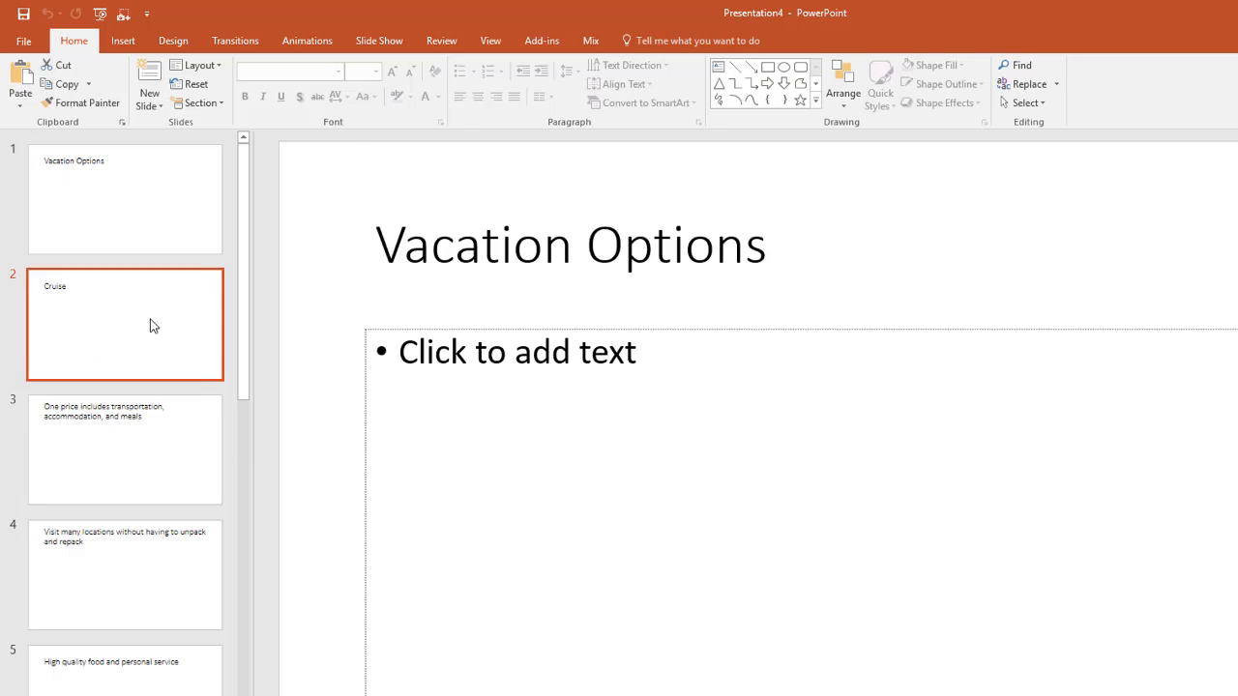
pyautogui.click(146, 461)
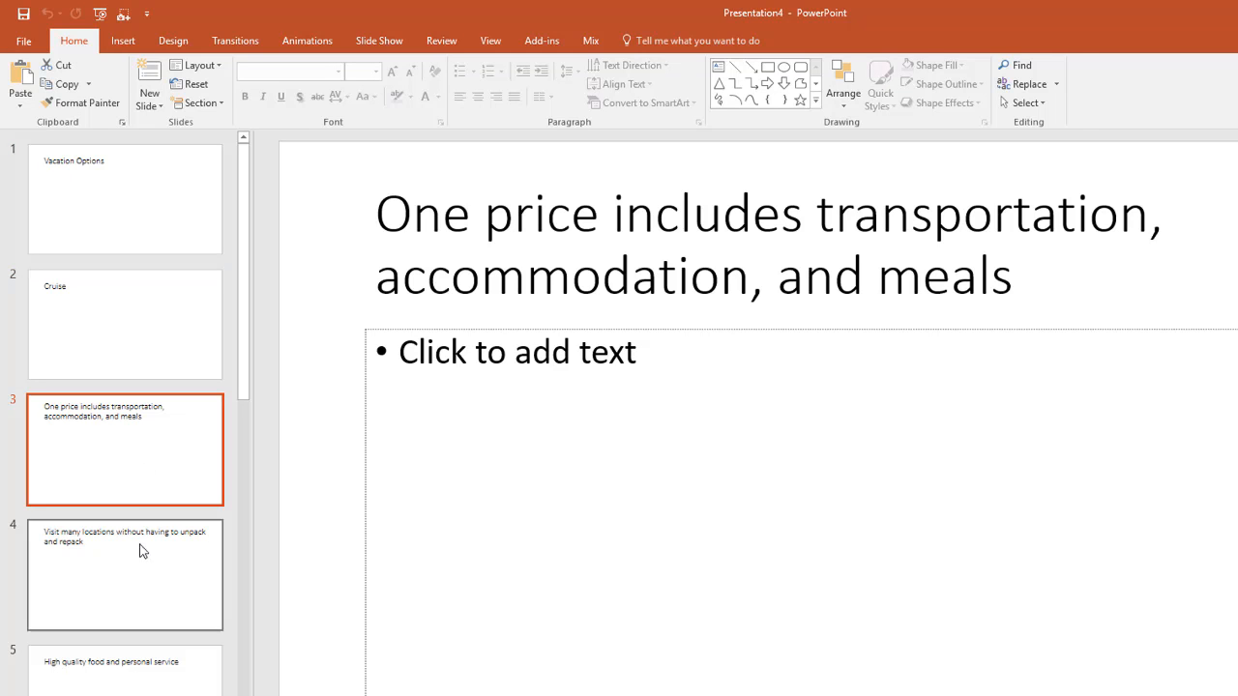
pyautogui.click(139, 573)
pyautogui.click(150, 667)
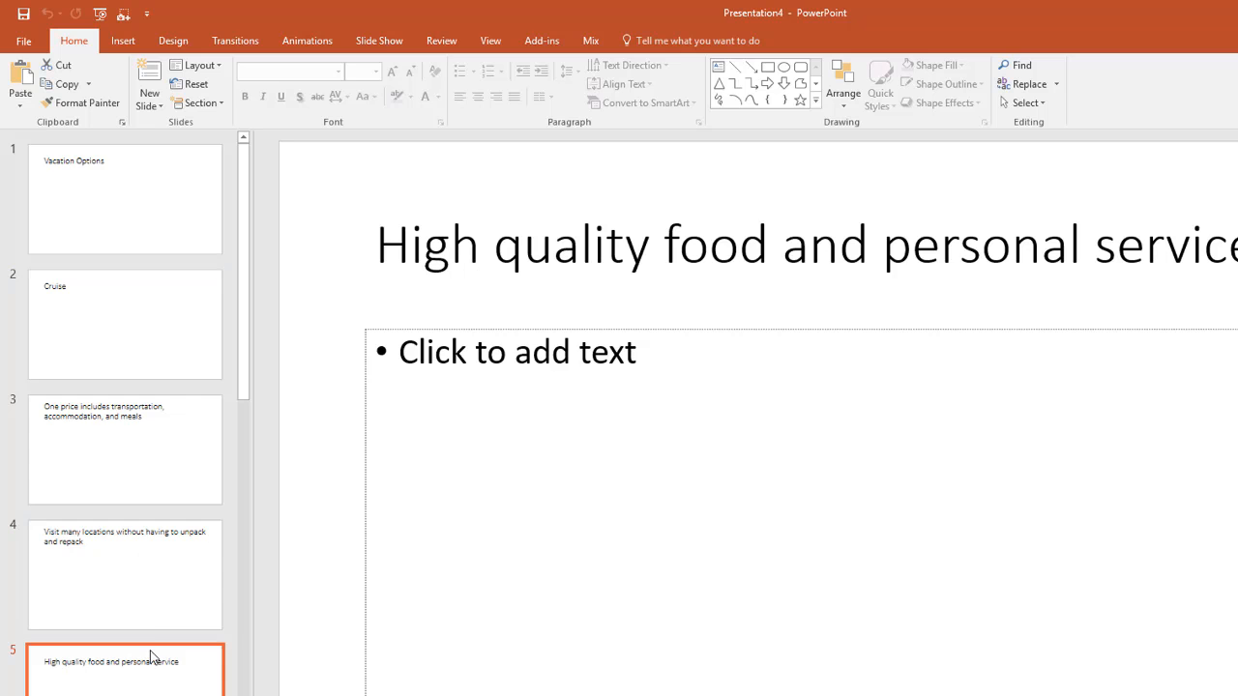
pyautogui.moveTo(247, 353); pyautogui.dragTo(273, 695)
pyautogui.click(139, 695)
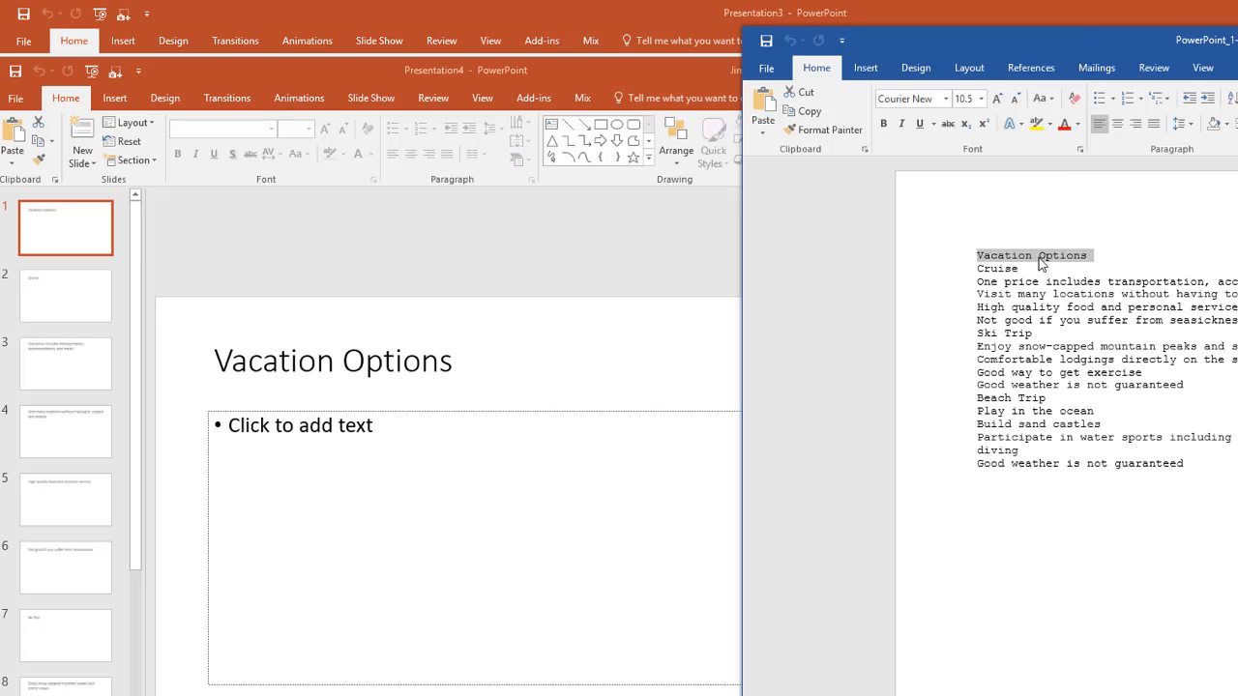
# Compare the Vacation Options and Cruise lines of PowerPoint_1-1.txt in Word with slides 1 and 2, moving the Word window aside
pyautogui.click(66, 248)
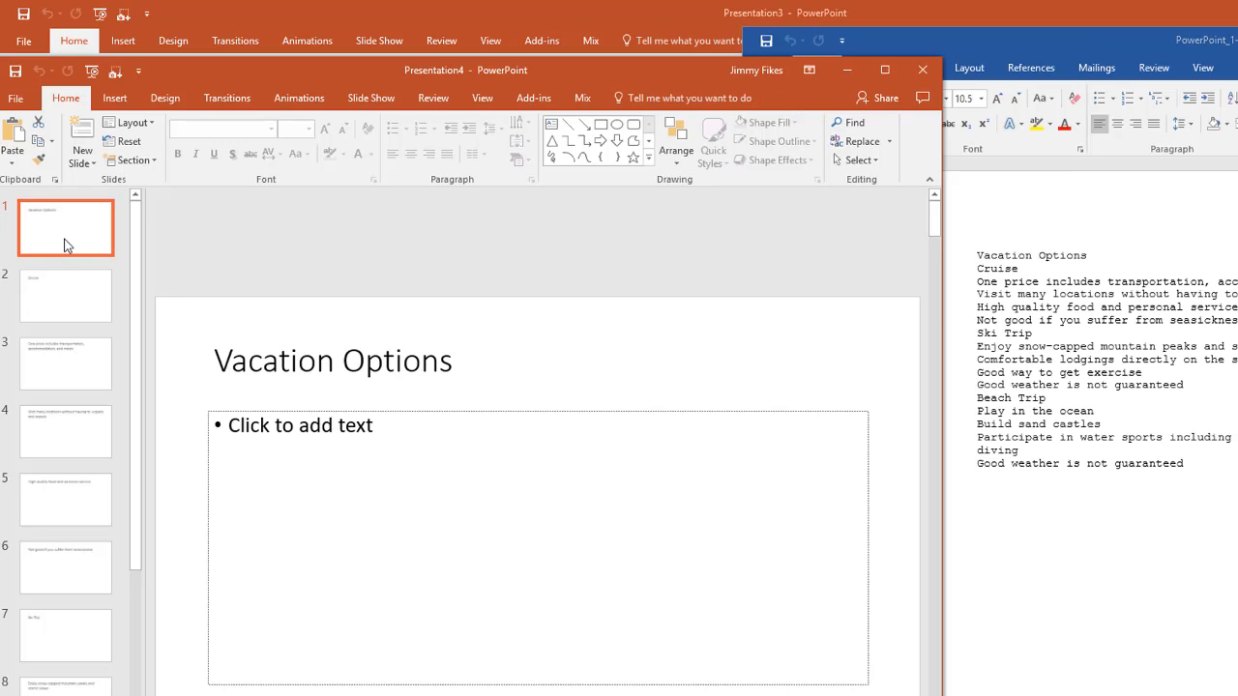
pyautogui.click(70, 317)
pyautogui.click(1001, 275)
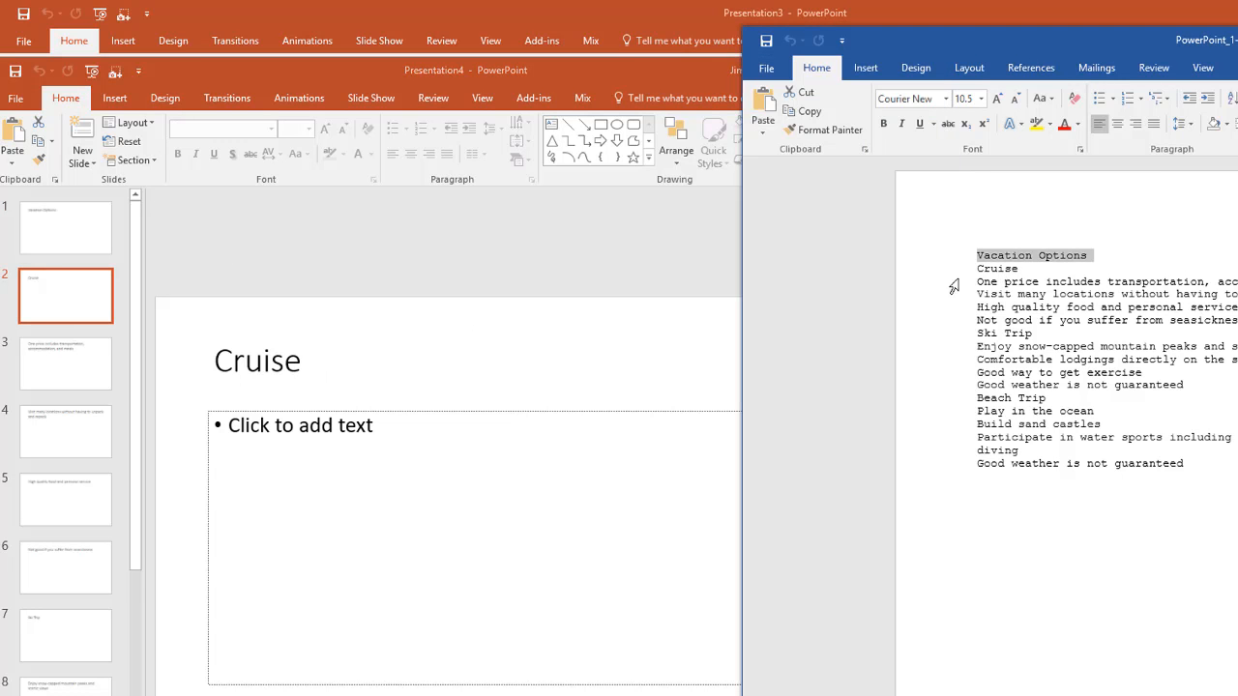
pyautogui.click(945, 270)
pyautogui.moveTo(1006, 41); pyautogui.dragTo(1113, 42)
# Compare the Cruise detail lines in Word with their slides, and check the body placeholder on the High quality food slide
pyautogui.click(72, 379)
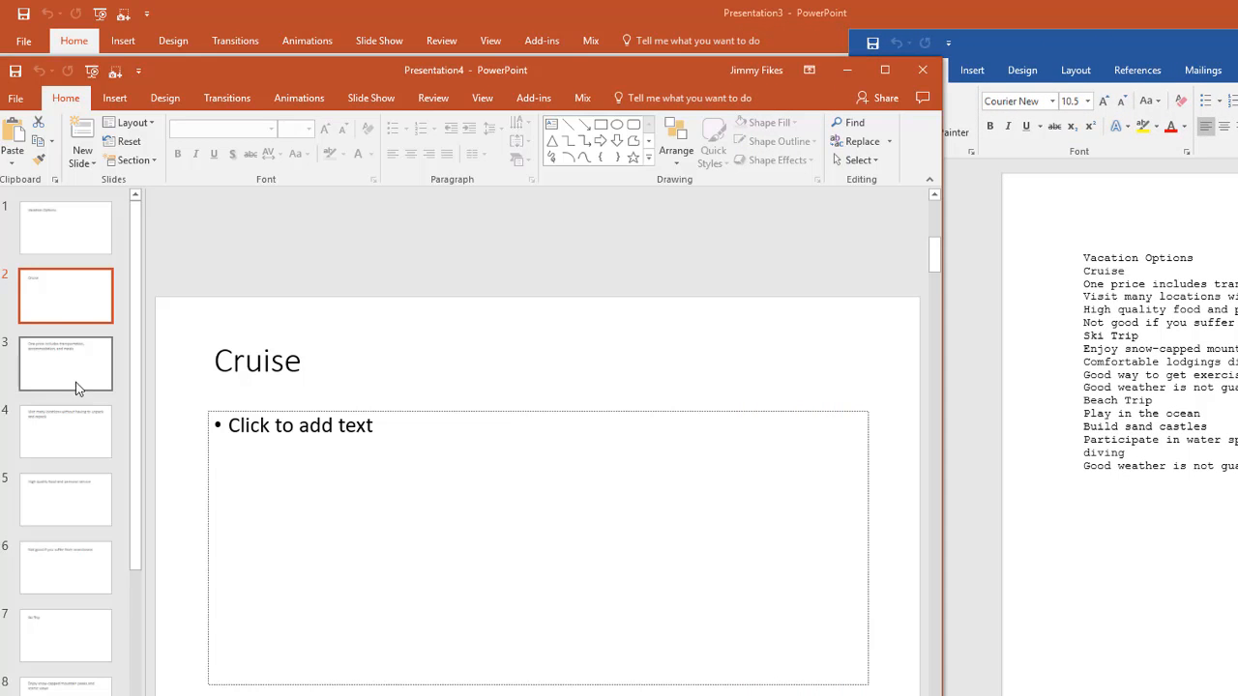
pyautogui.click(1086, 295)
pyautogui.click(1062, 286)
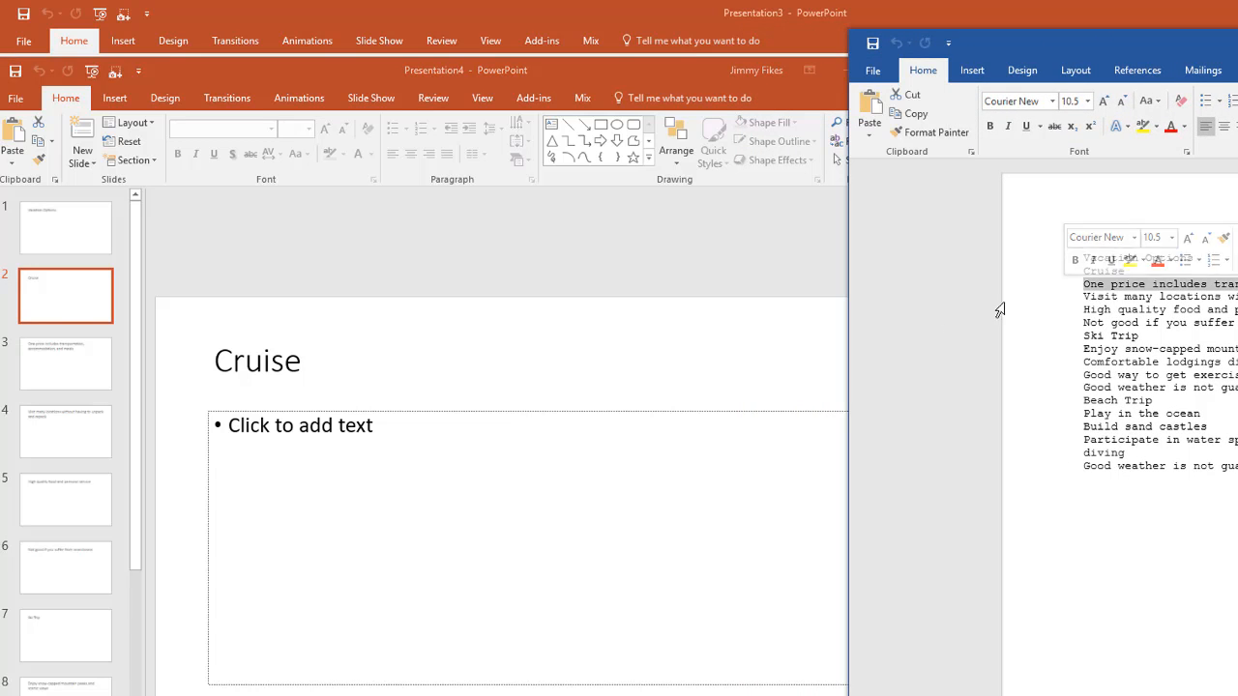
pyautogui.click(64, 384)
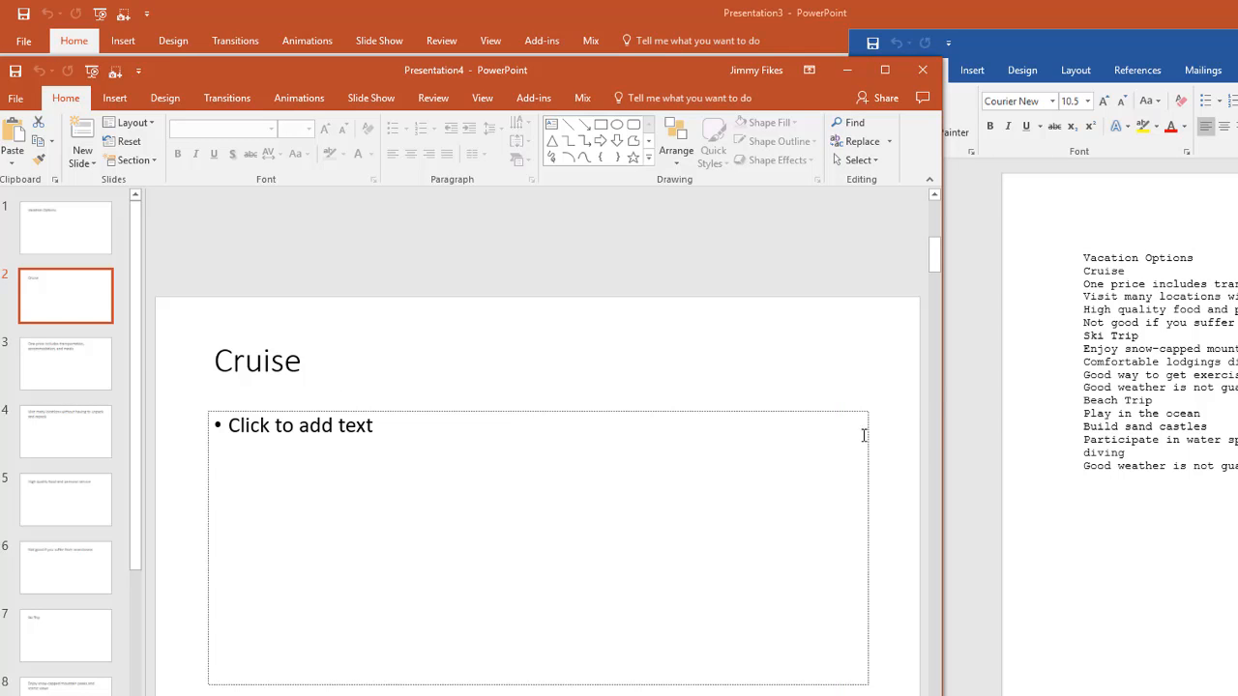
pyautogui.click(1068, 312)
pyautogui.click(1064, 310)
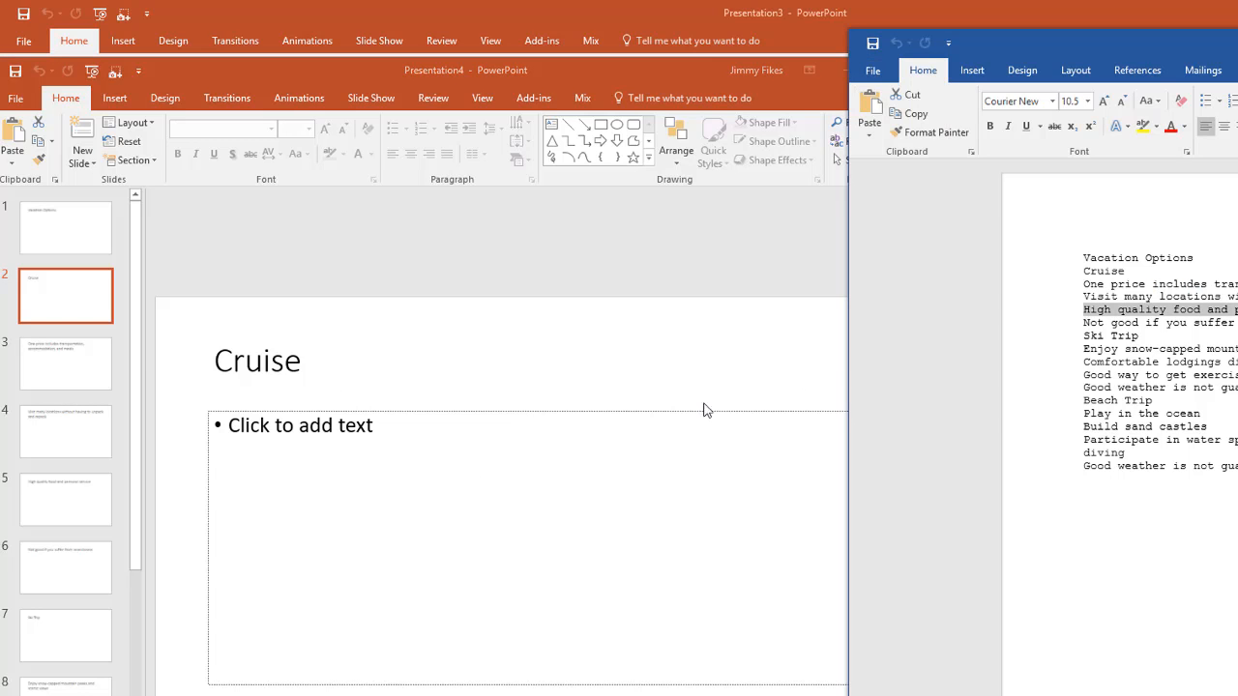
pyautogui.click(90, 509)
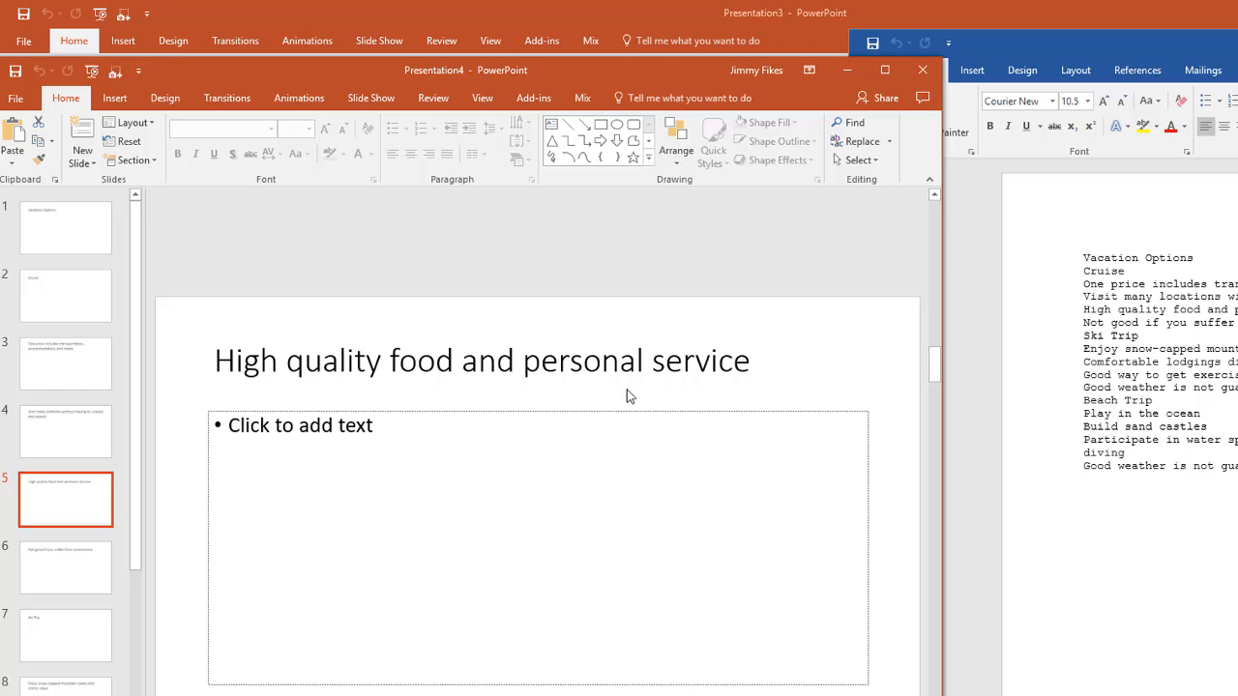
pyautogui.click(364, 567)
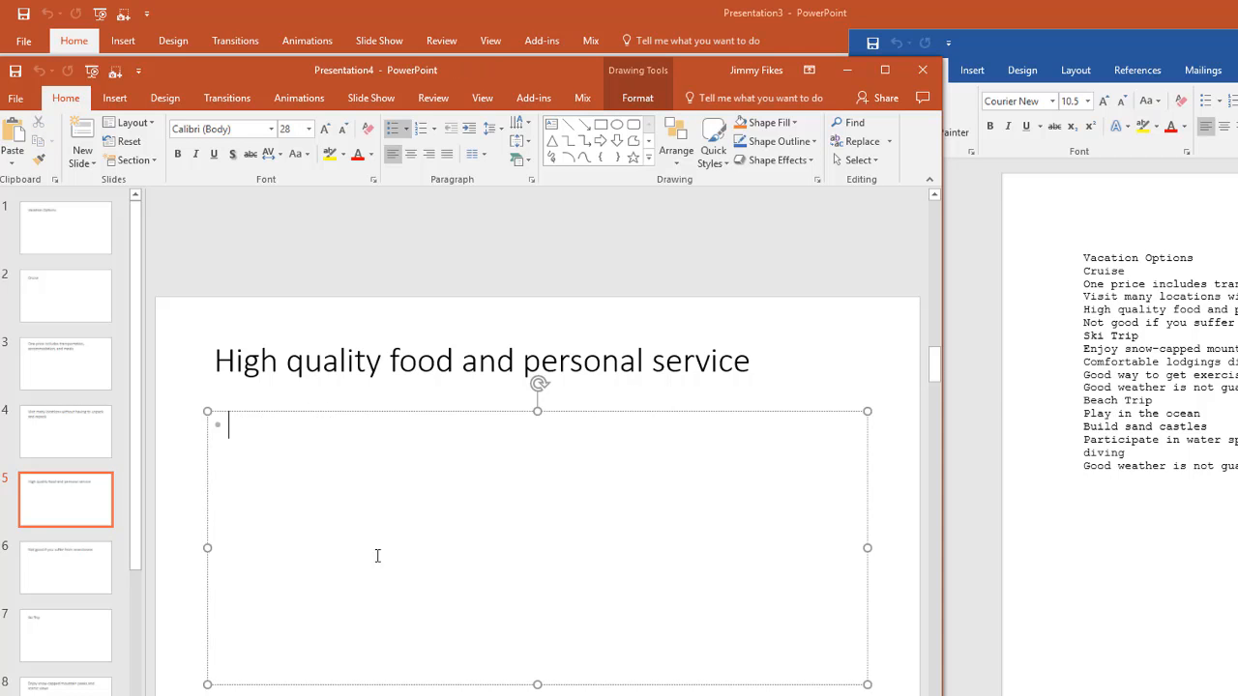
# Close Presentation4, bring the whole Word outline into view, and apply the Heading 1 style to the Vacation Options line
pyautogui.click(922, 73)
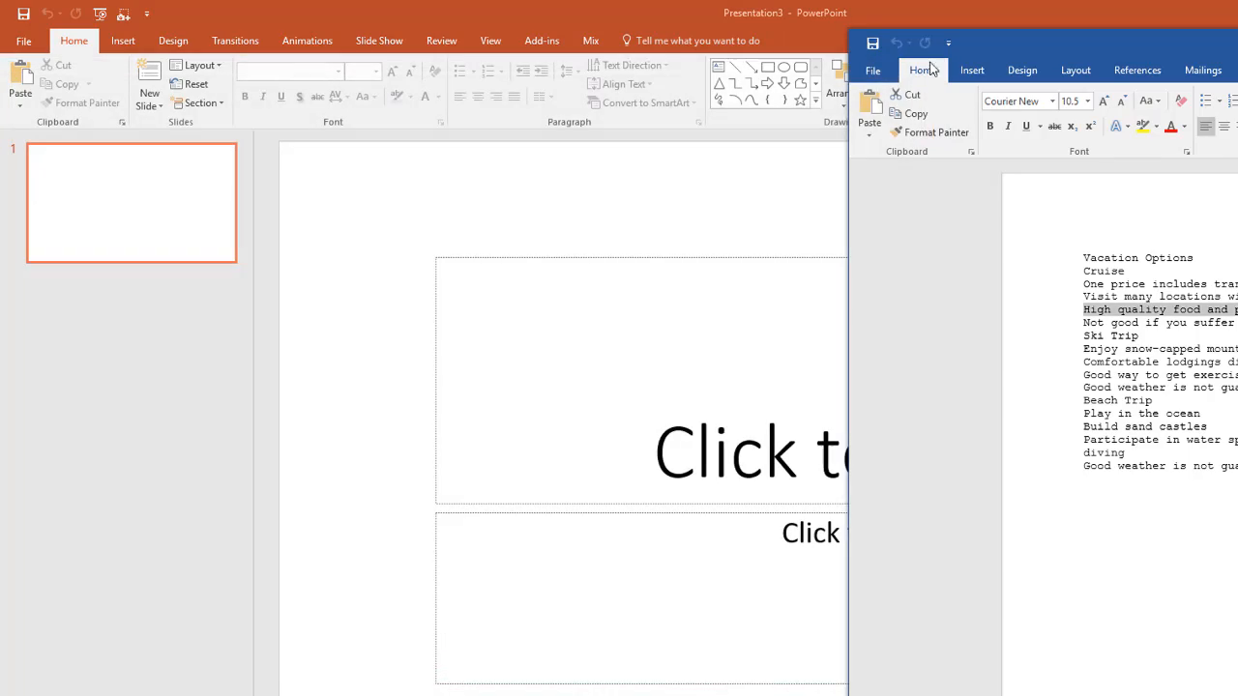
pyautogui.moveTo(1123, 45); pyautogui.dragTo(606, 36)
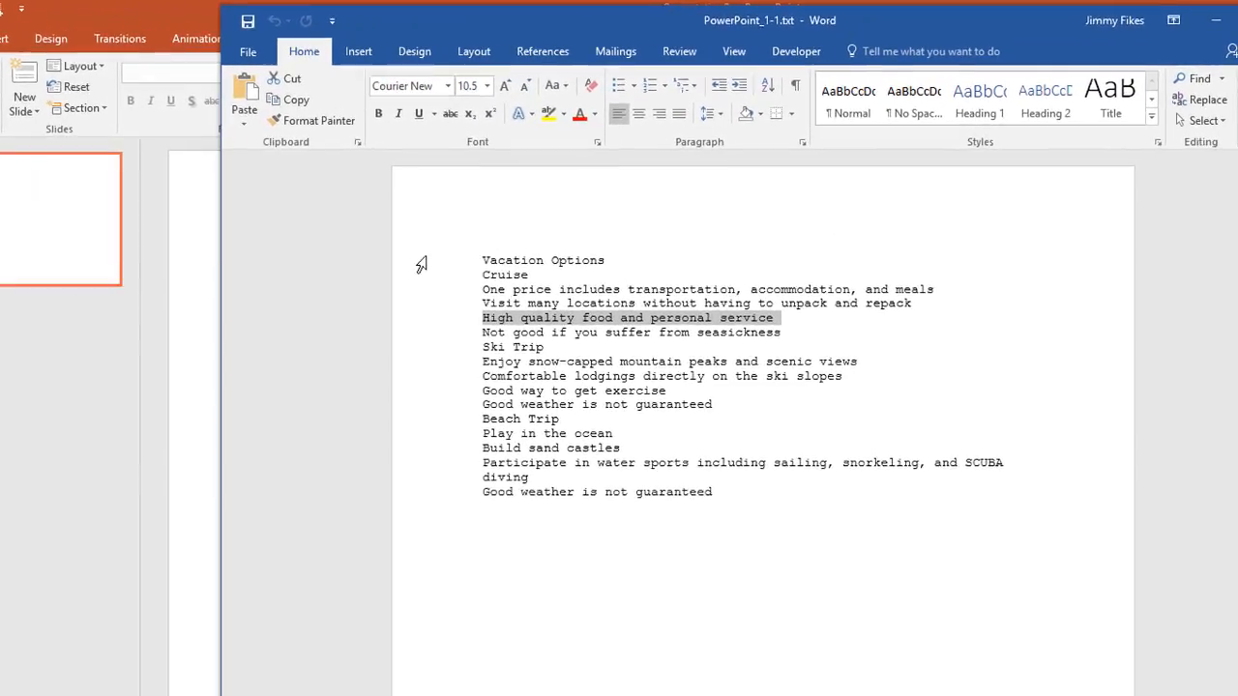
pyautogui.click(422, 264)
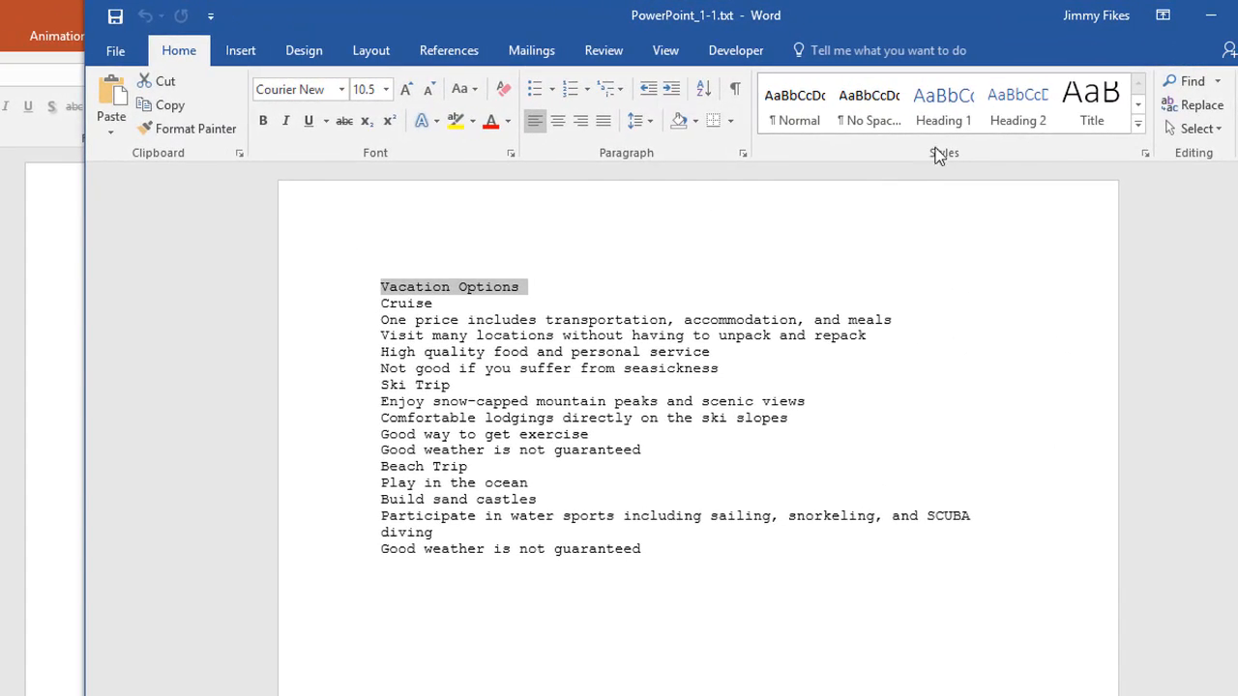
pyautogui.click(955, 112)
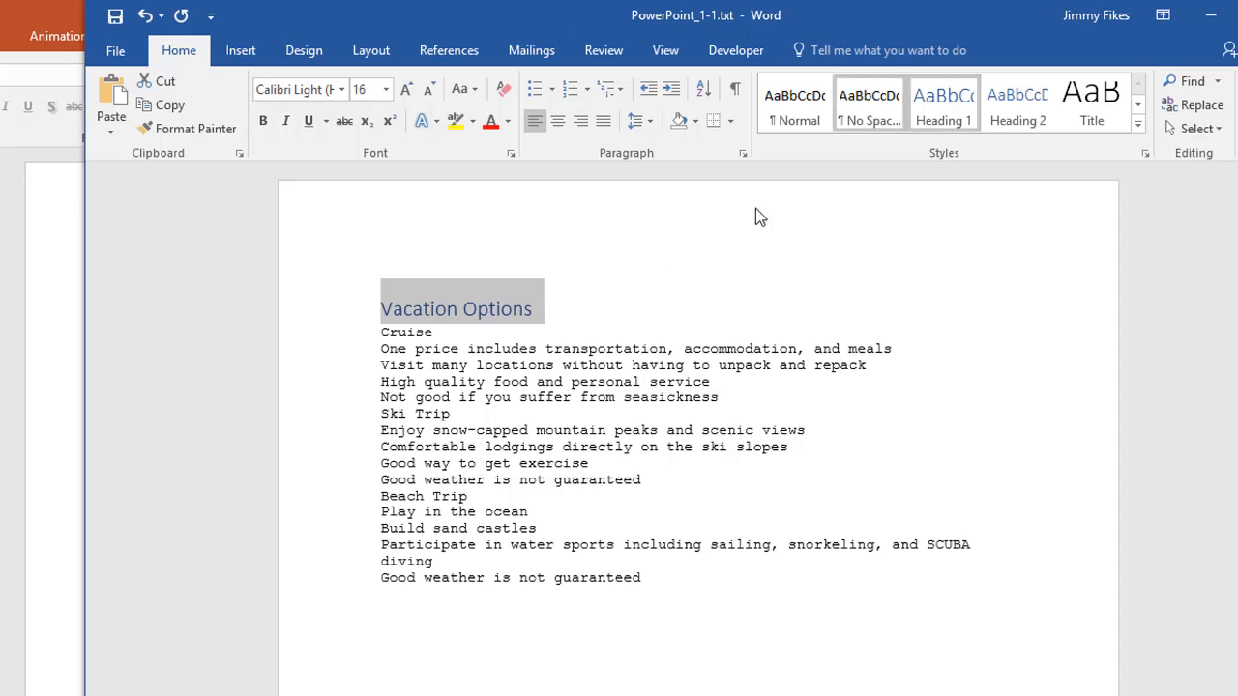
# Apply Heading 1 to the Cruise line and Heading 2 to its four detail lines
pyautogui.click(331, 348)
pyautogui.click(310, 333)
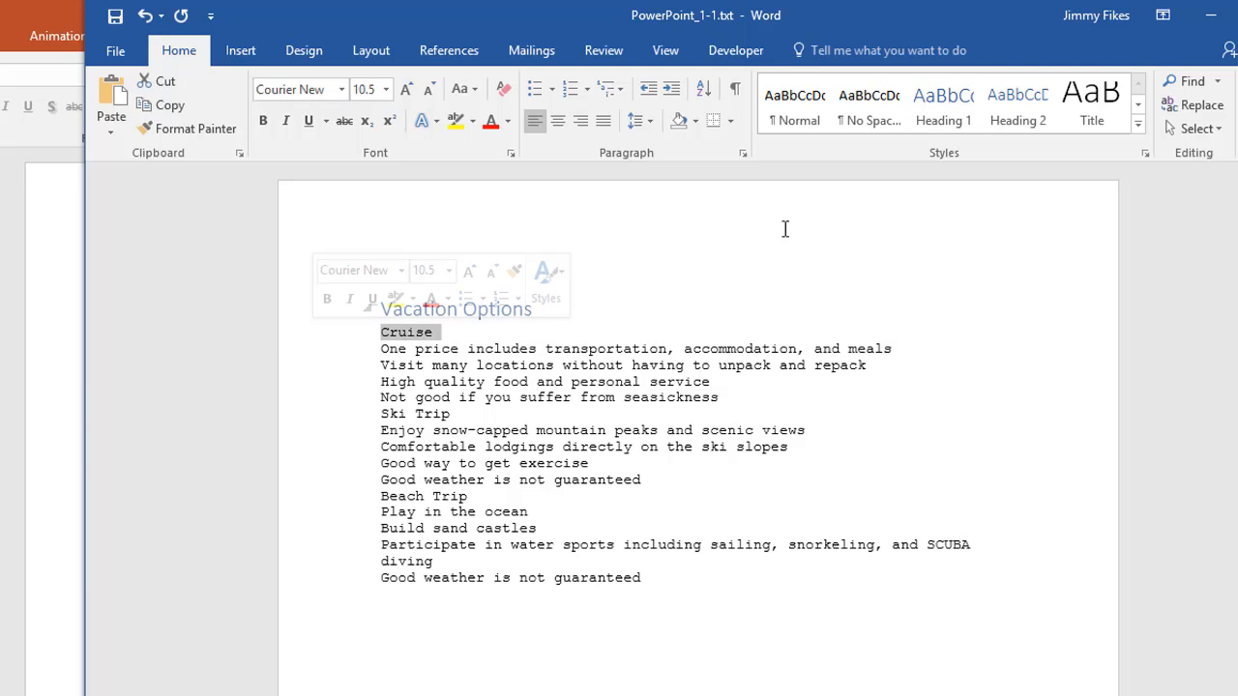
pyautogui.click(943, 106)
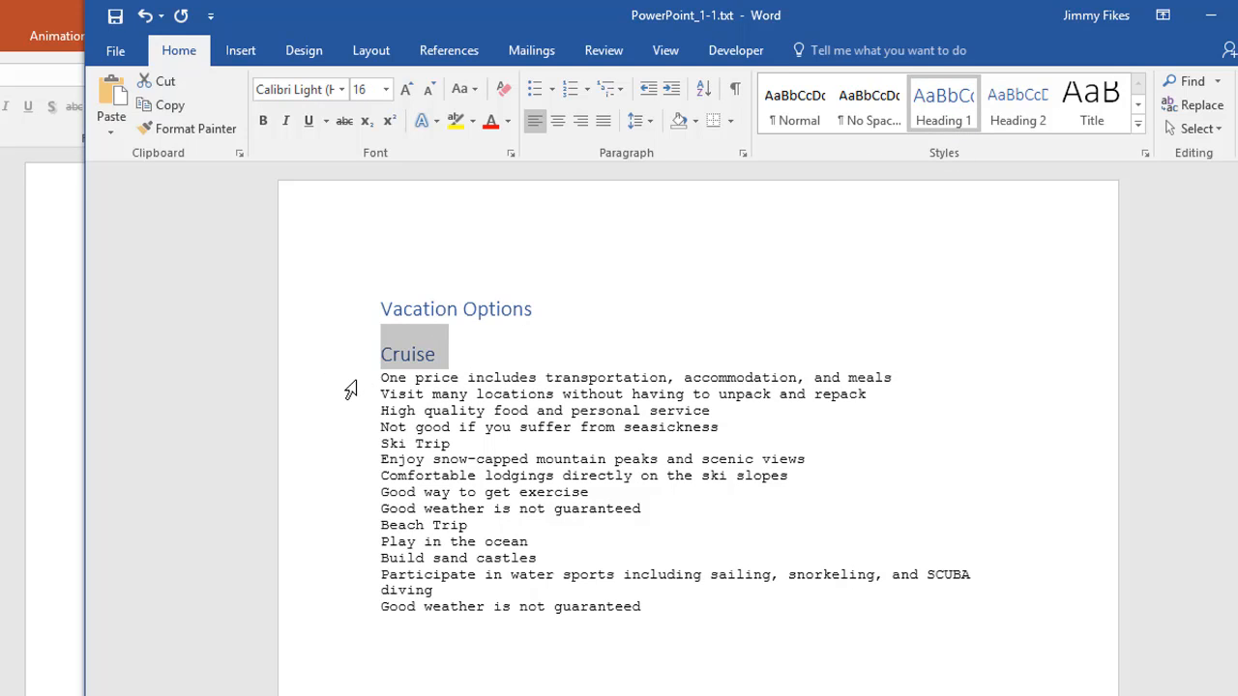
pyautogui.moveTo(350, 379); pyautogui.dragTo(351, 435)
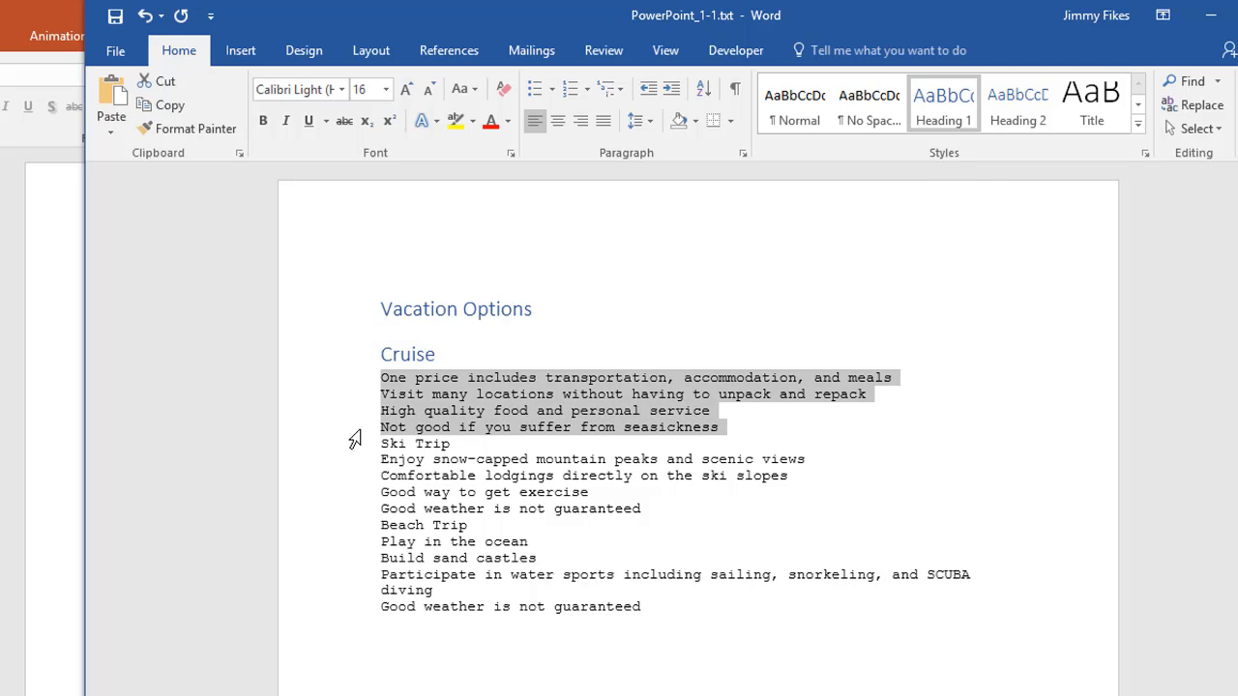
pyautogui.click(1017, 106)
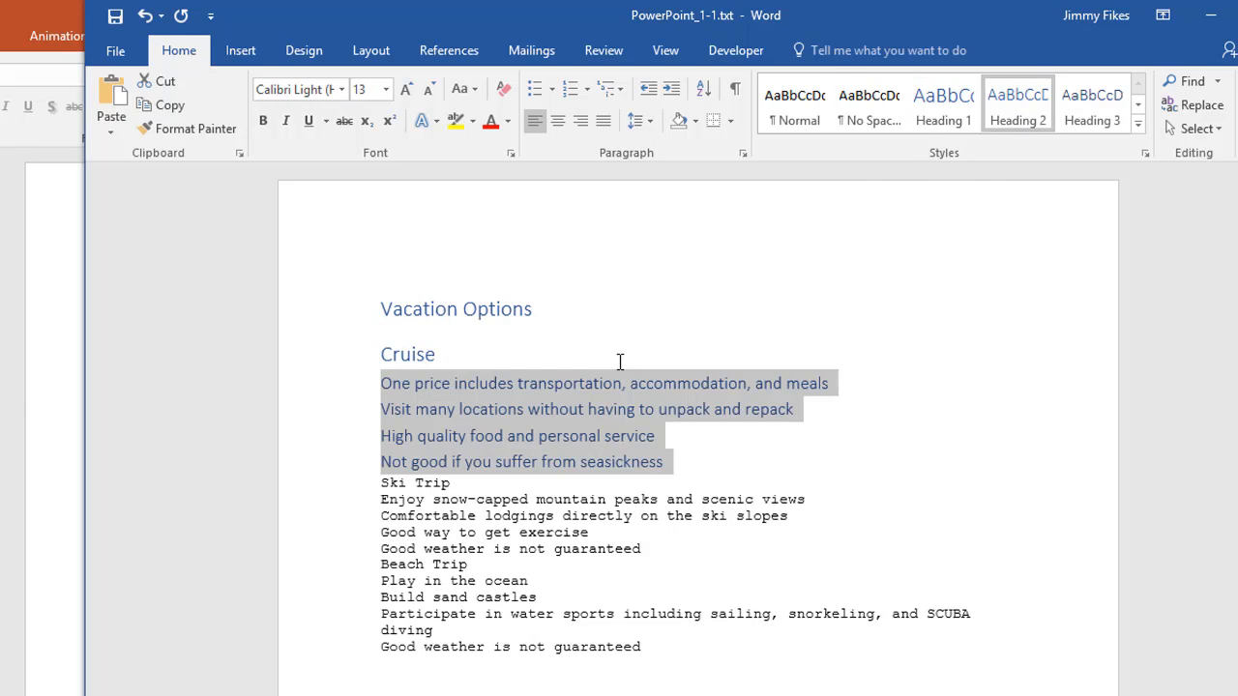
# Apply Heading 1 to the Ski Trip line and Heading 2 to its four detail lines
pyautogui.click(339, 485)
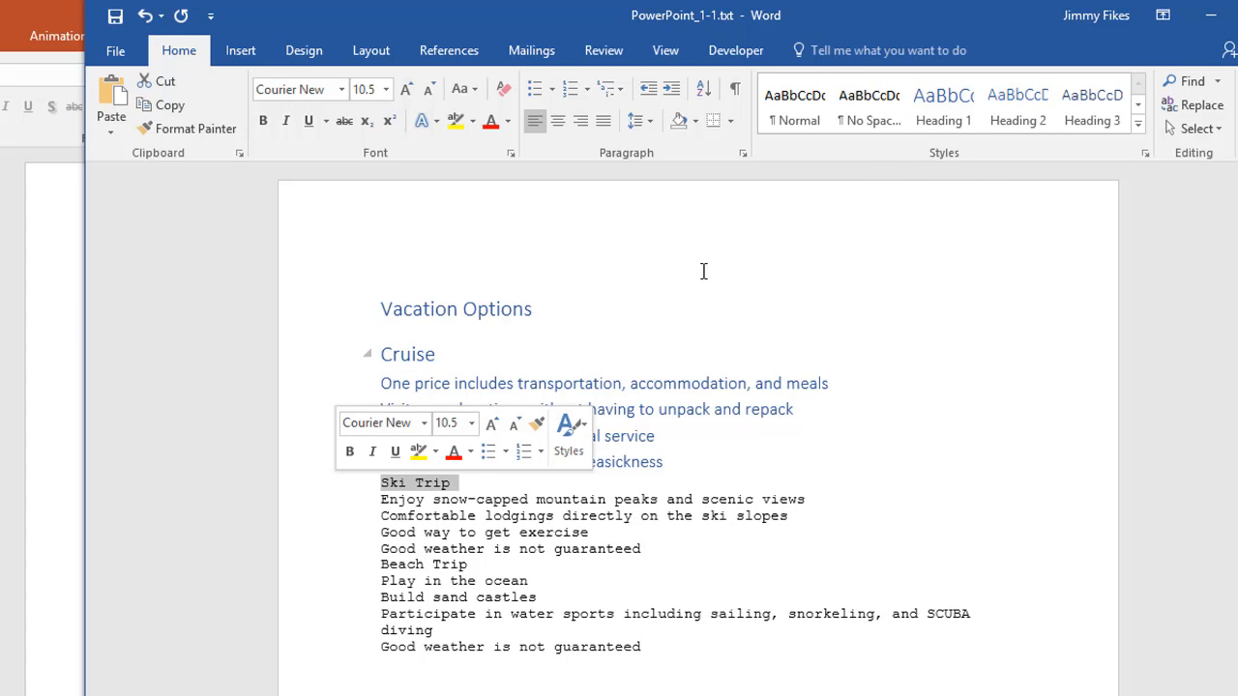
pyautogui.click(943, 106)
pyautogui.moveTo(351, 530); pyautogui.dragTo(351, 580)
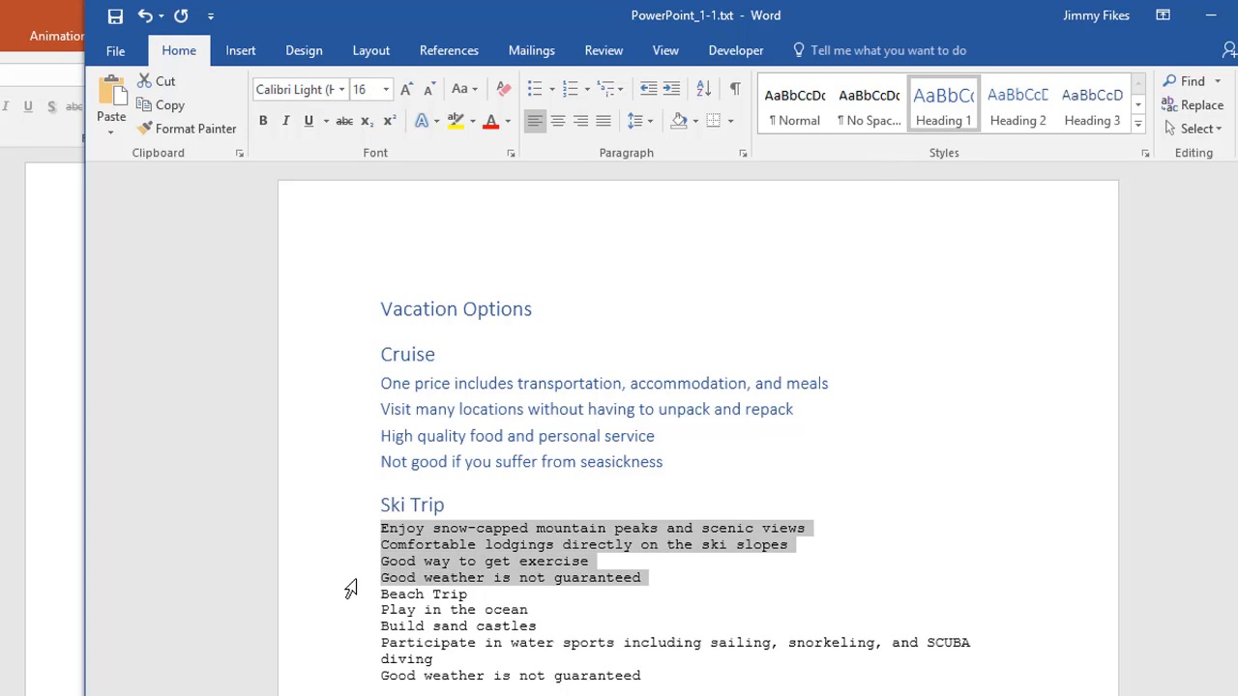
pyautogui.click(1028, 127)
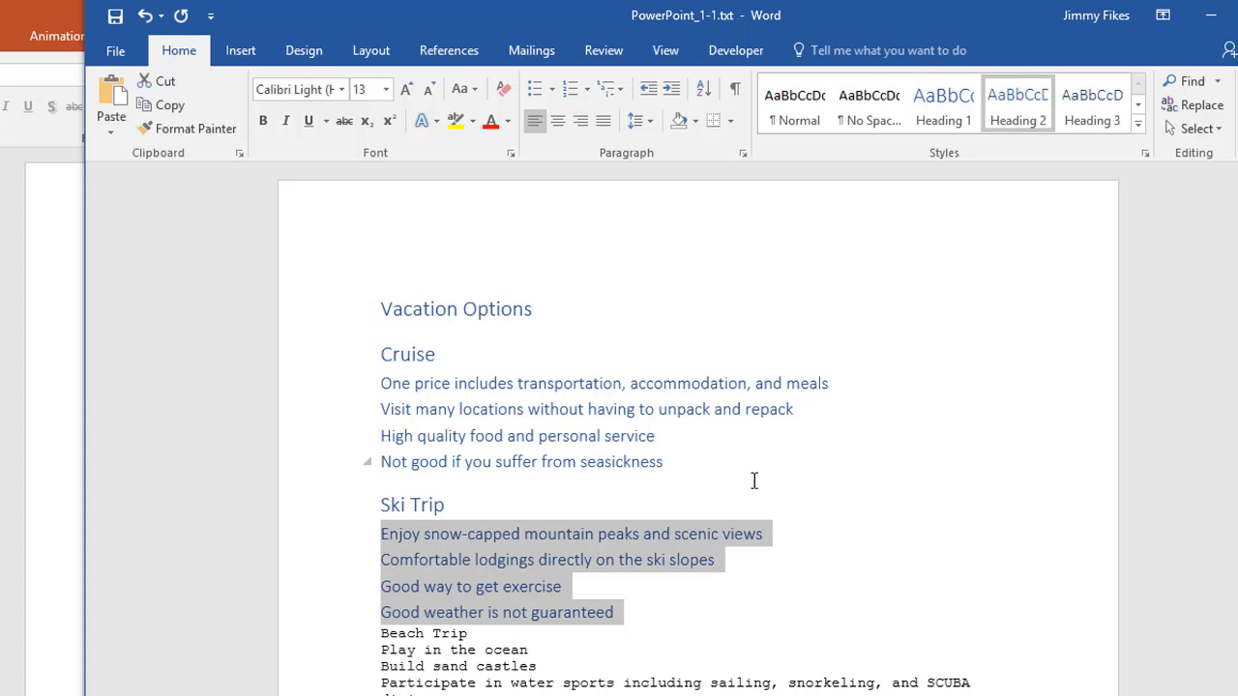
pyautogui.click(588, 651)
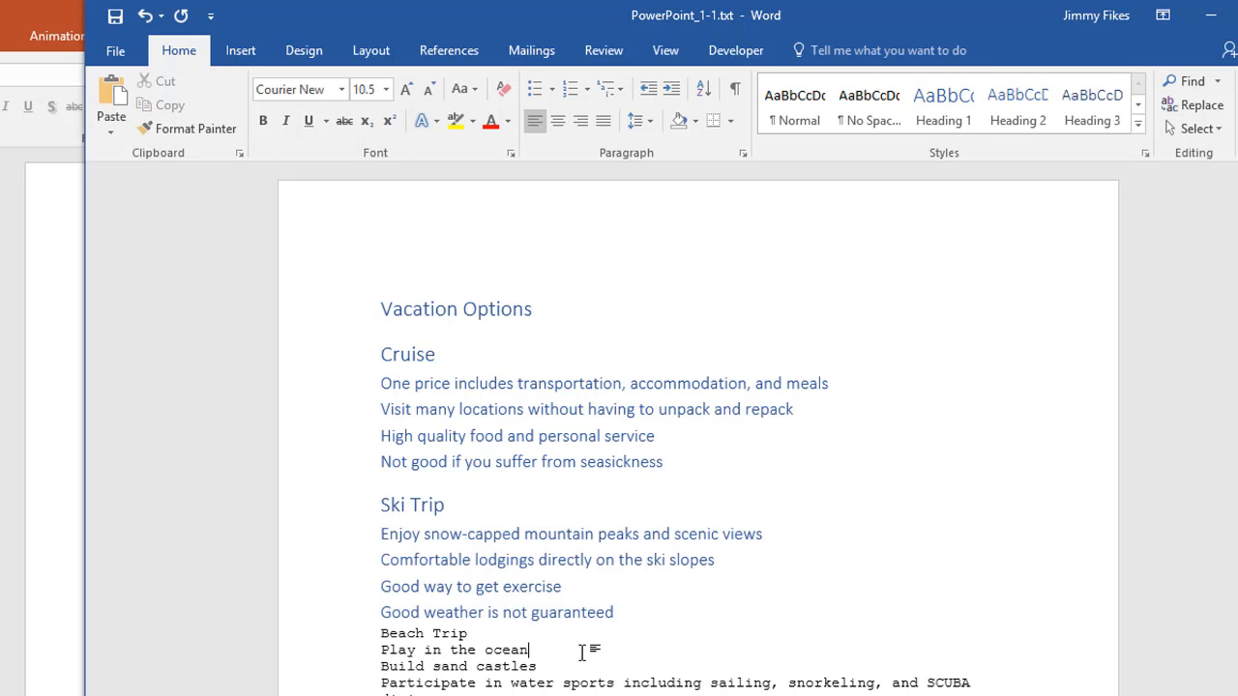